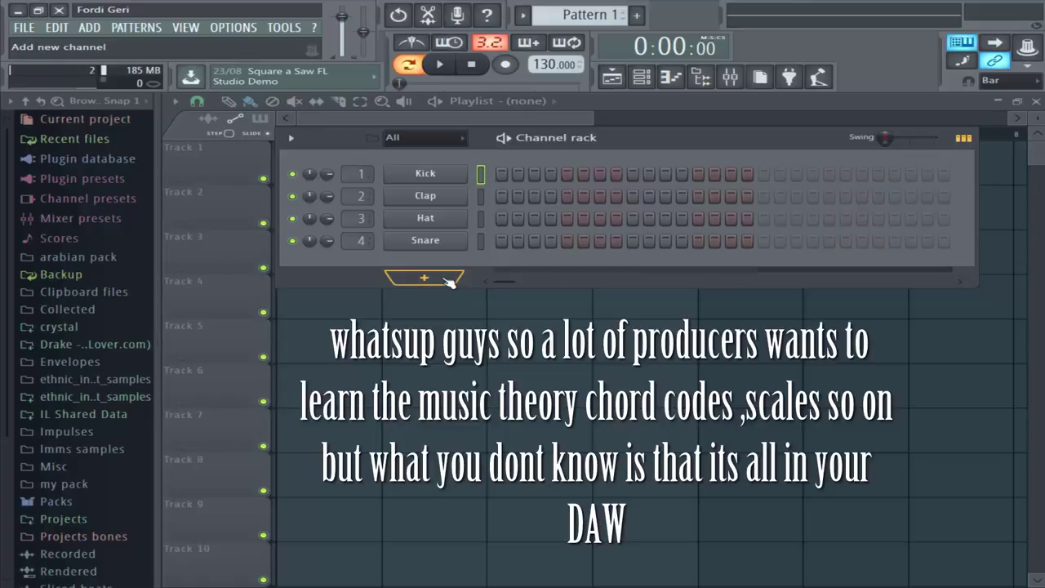
Step: Add a 3x Osc synth as a new channel and move its window higher up the workspace
click(448, 281)
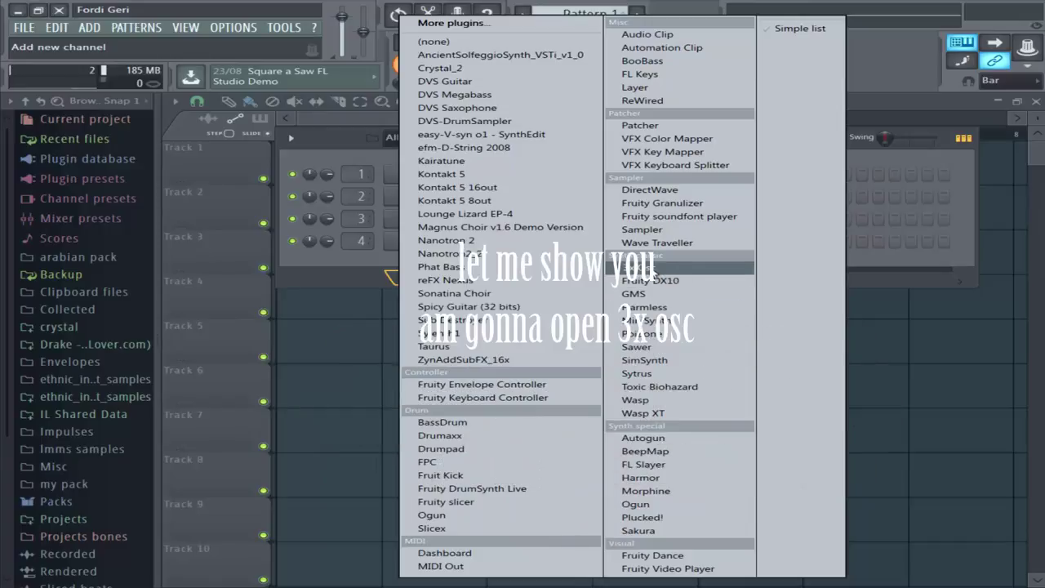
click(622, 269)
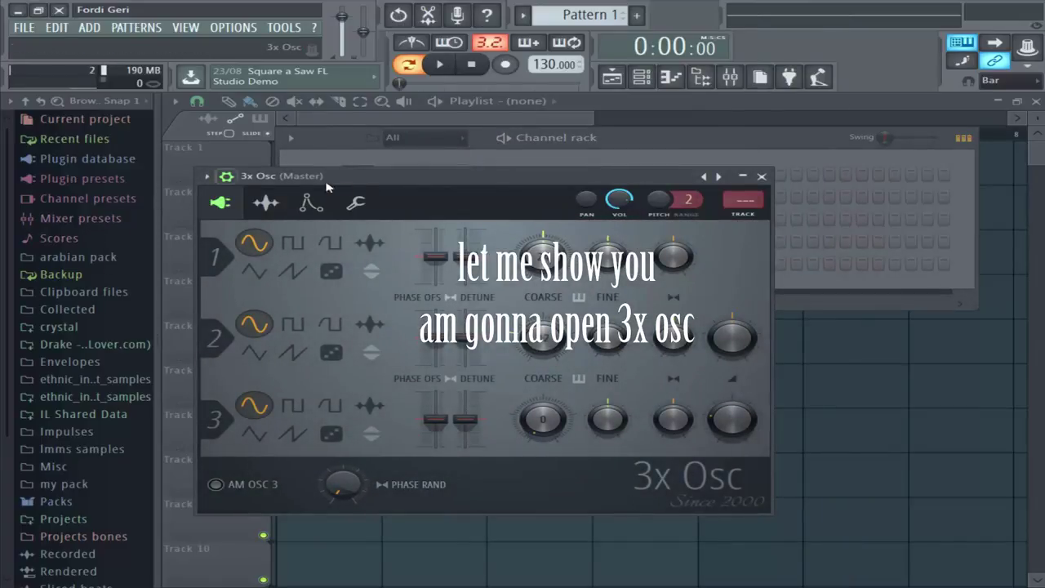
drag(375, 188, 462, 122)
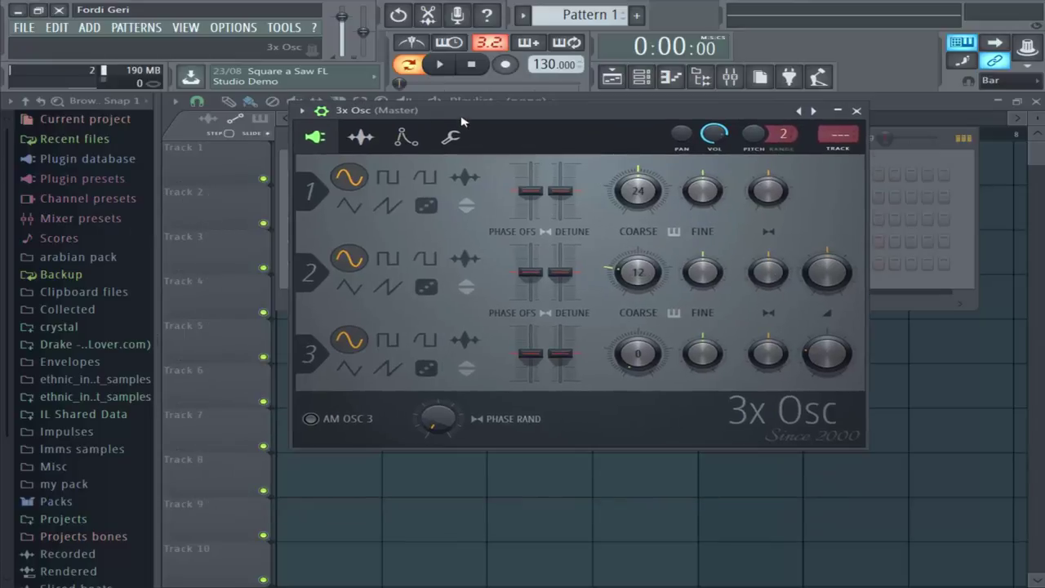
Step: Browse the generator plugin presets for available 3x Osc sounds
click(88, 178)
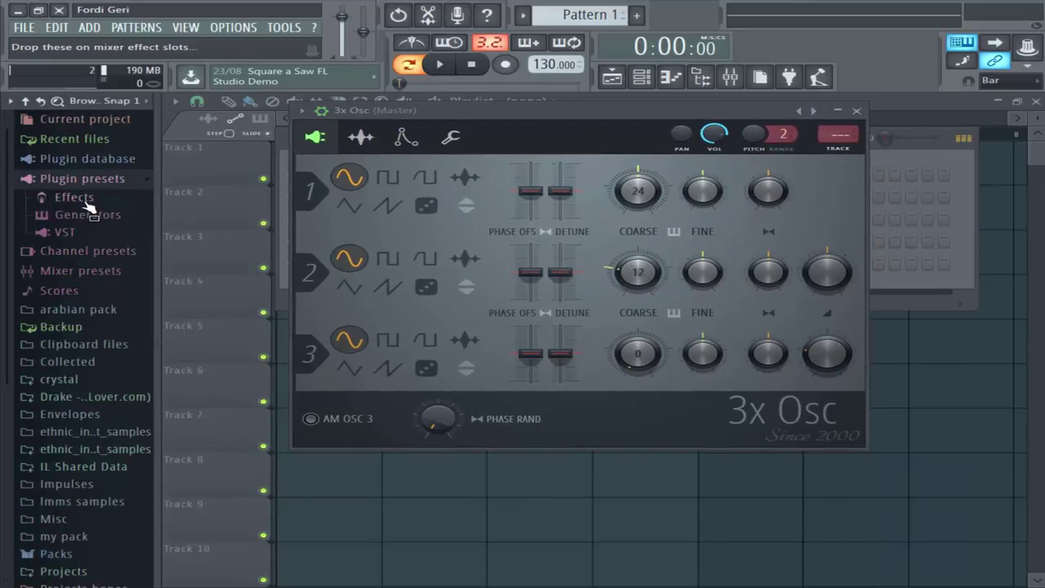
click(88, 214)
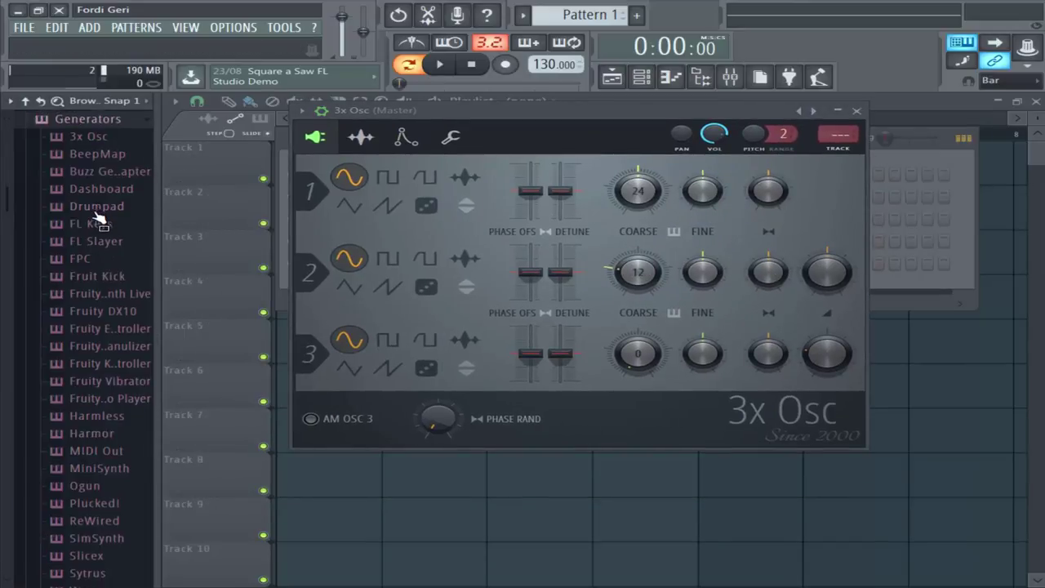
click(87, 136)
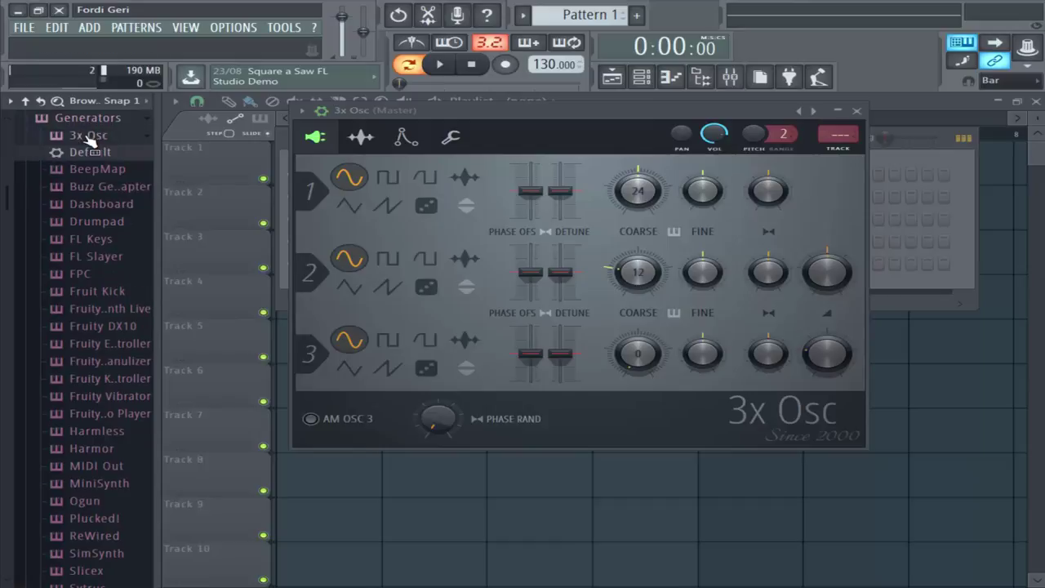
click(87, 136)
click(73, 119)
click(59, 136)
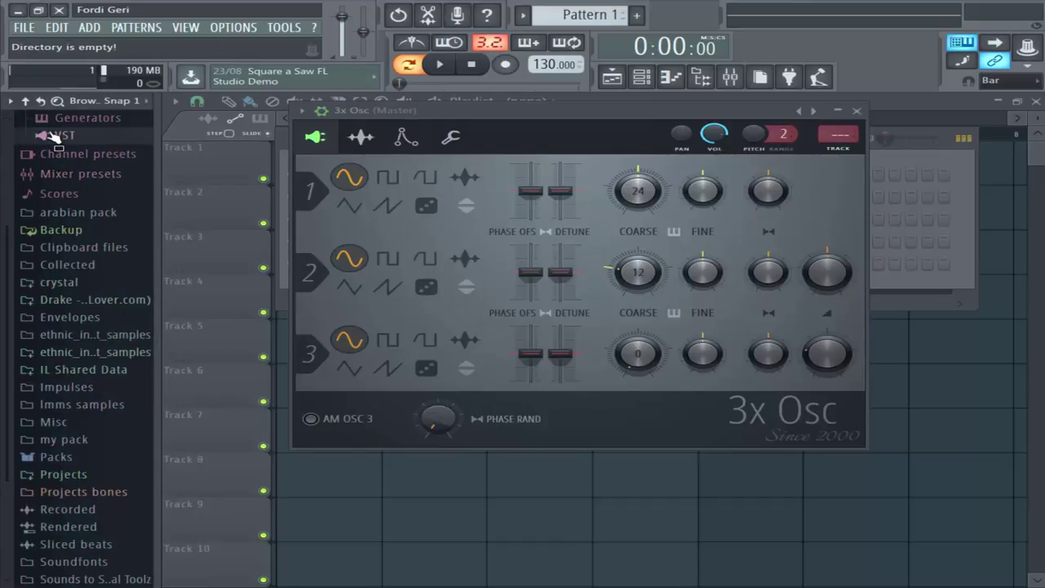
click(51, 120)
scroll(47, 237, down, 5)
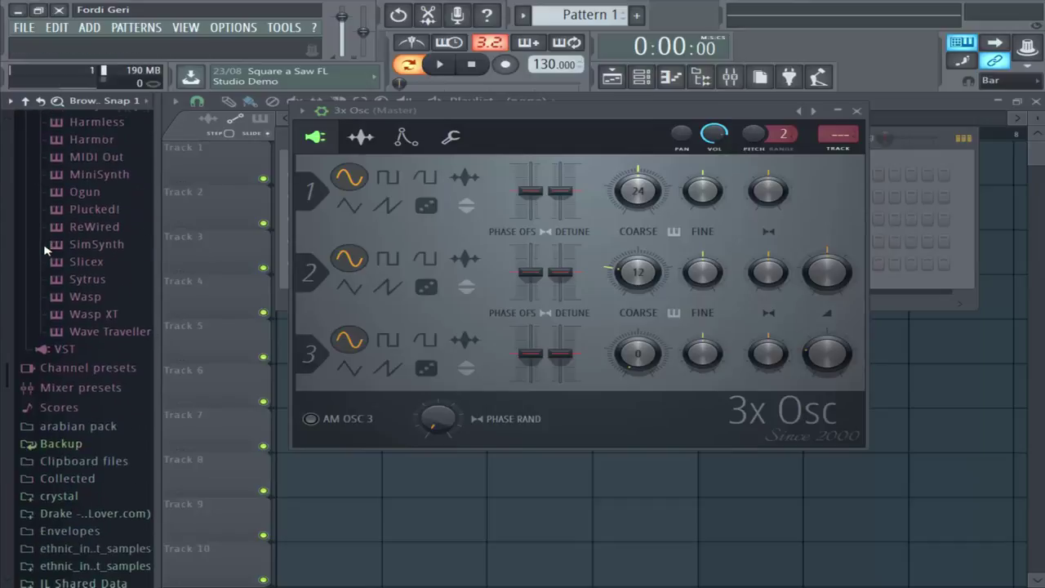
scroll(47, 251, up, 5)
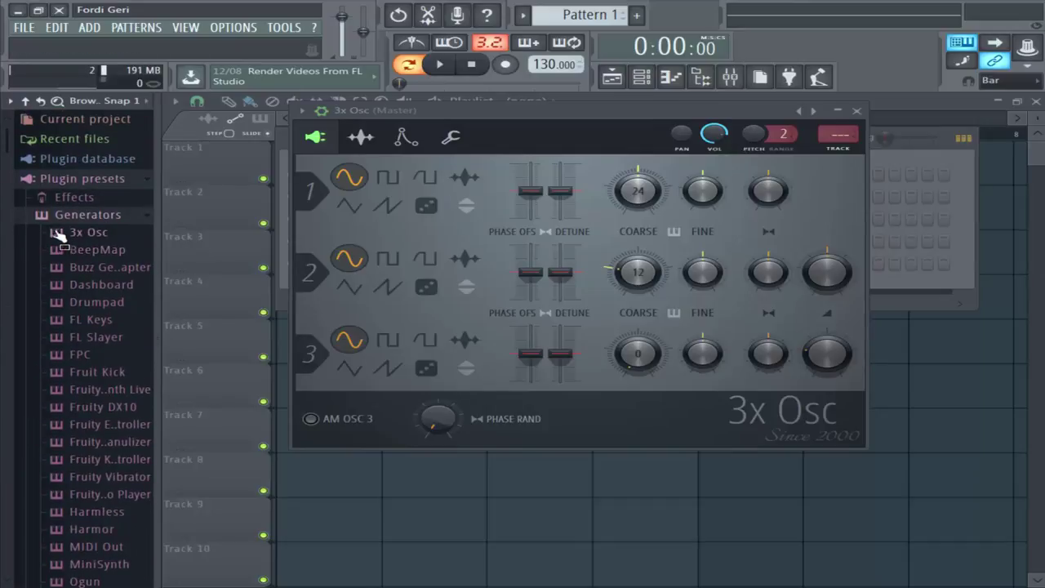
Step: Load the Brass 2 sound from the 3x Osc channel presets into the synth and audition a note
drag(54, 234, 133, 421)
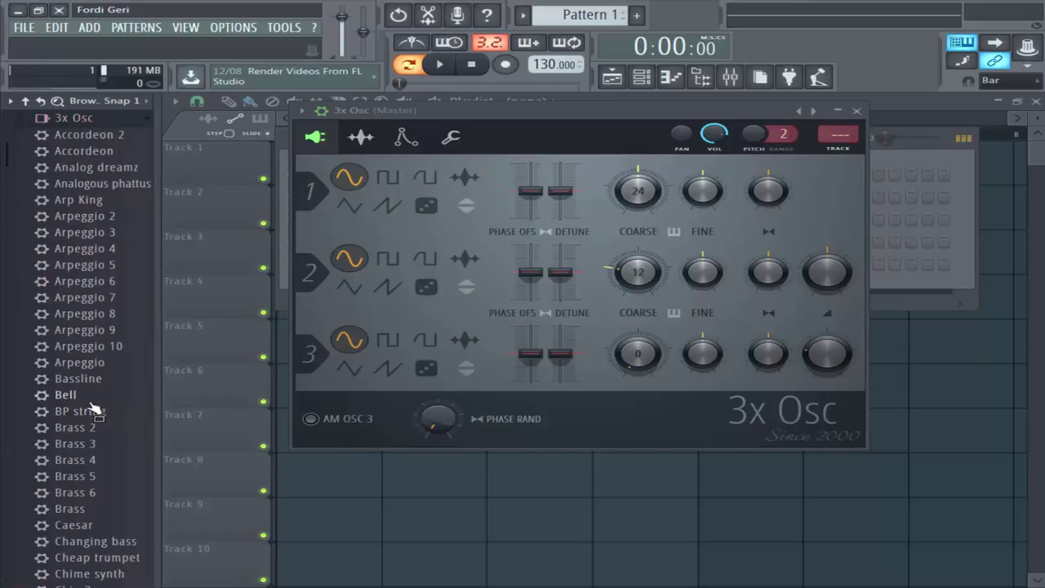
drag(57, 397, 439, 374)
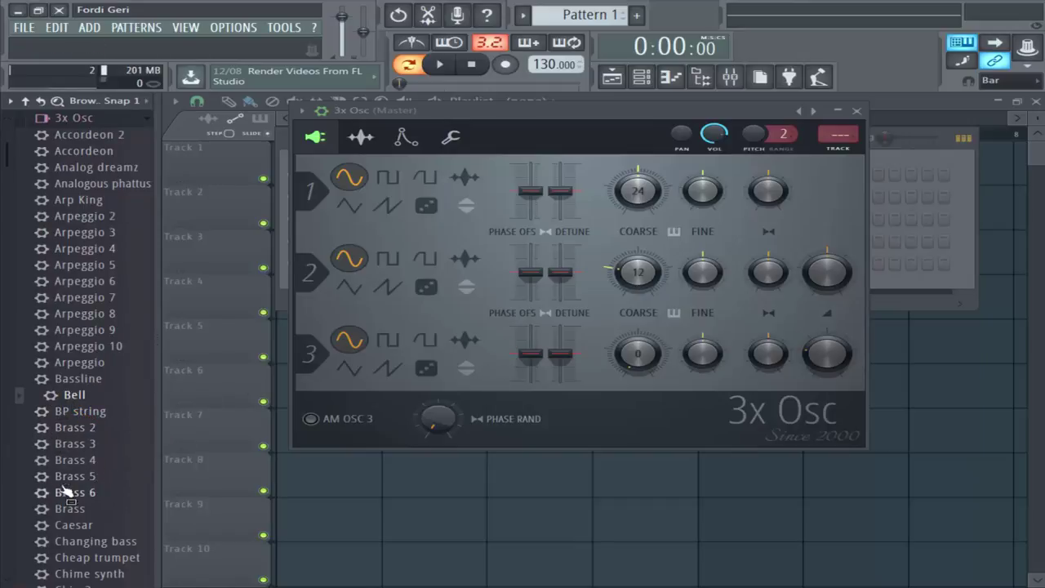
drag(61, 438, 478, 312)
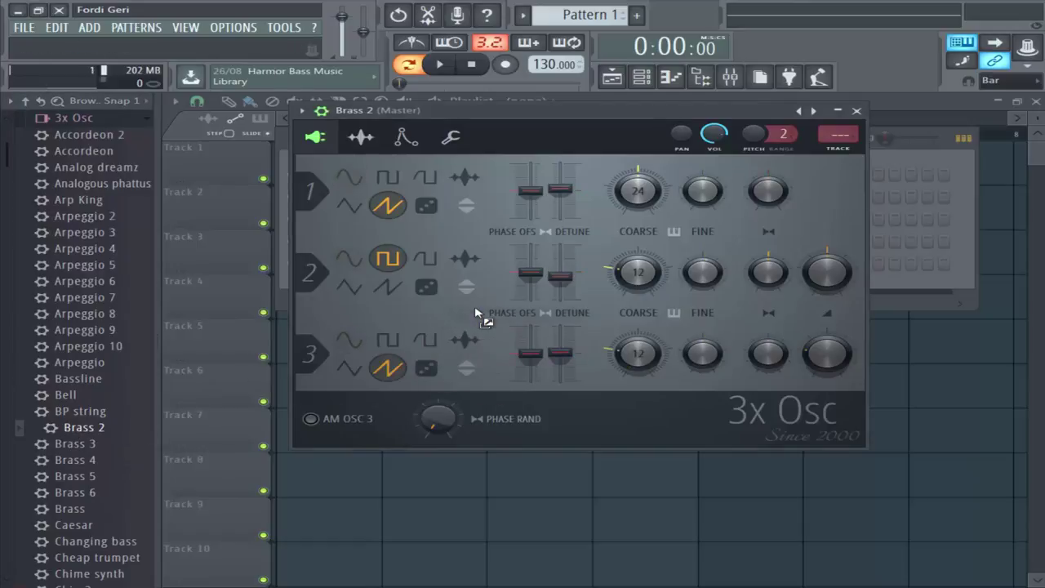
key(s)
Step: Route the Brass 2 channel to mixer track 6 and lower that track's volume fader well below its default
drag(687, 118, 825, 328)
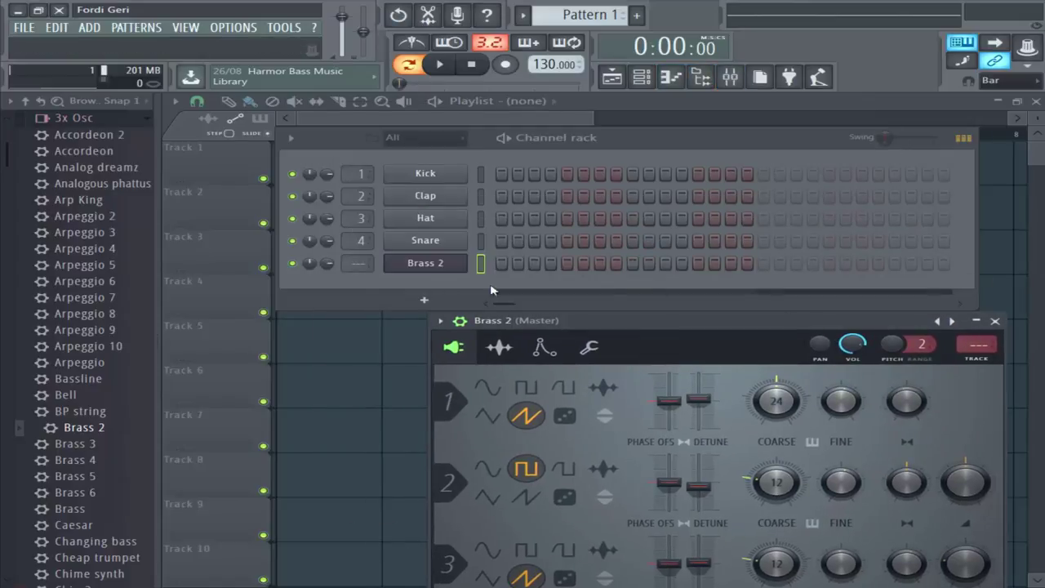
drag(353, 264, 353, 259)
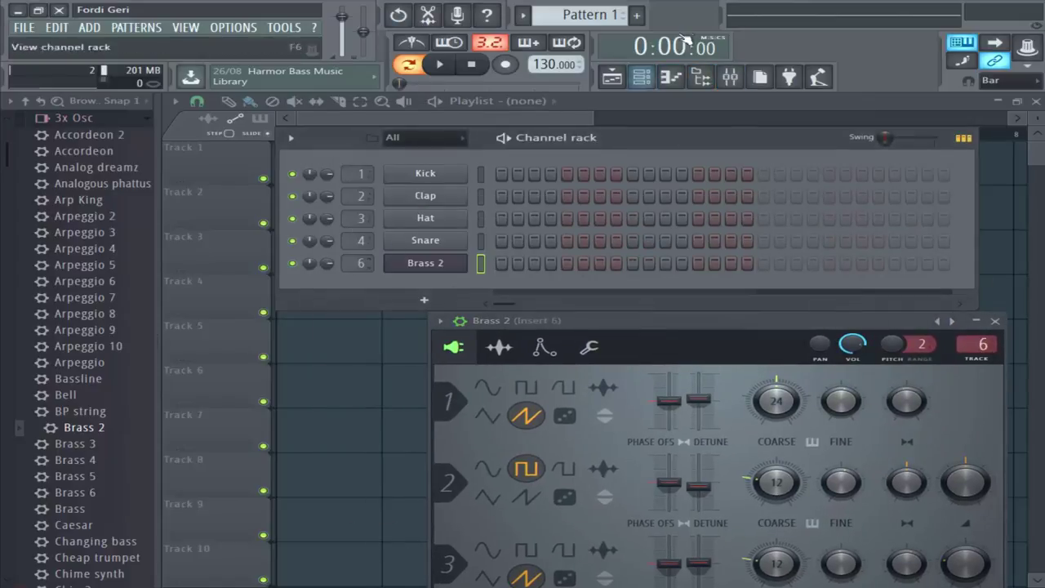
key(F9)
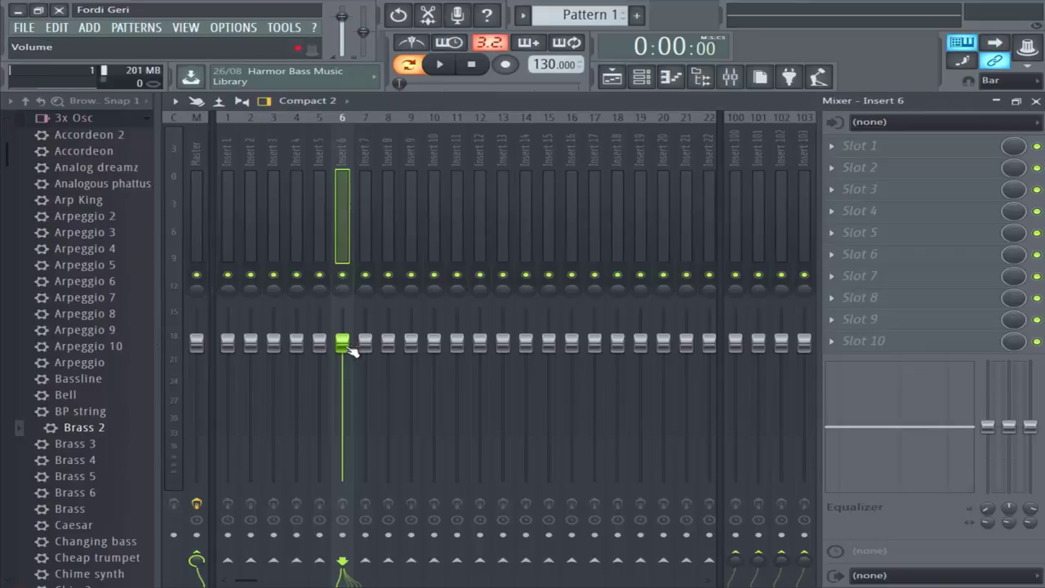
drag(350, 347, 350, 433)
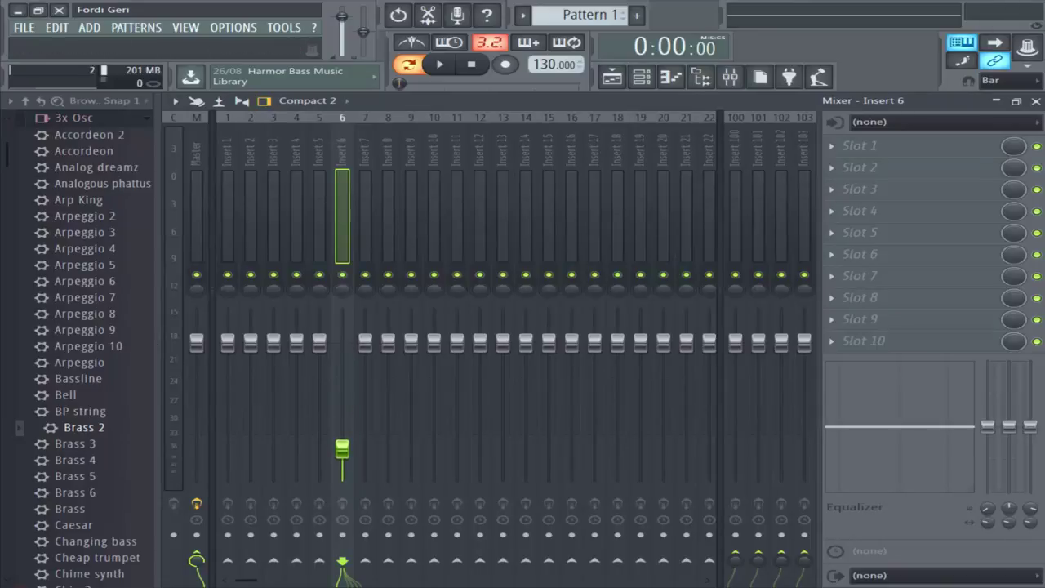
click(1035, 102)
Step: Close the Brass 2 synth window and open the channel's piano roll
drag(694, 329, 608, 146)
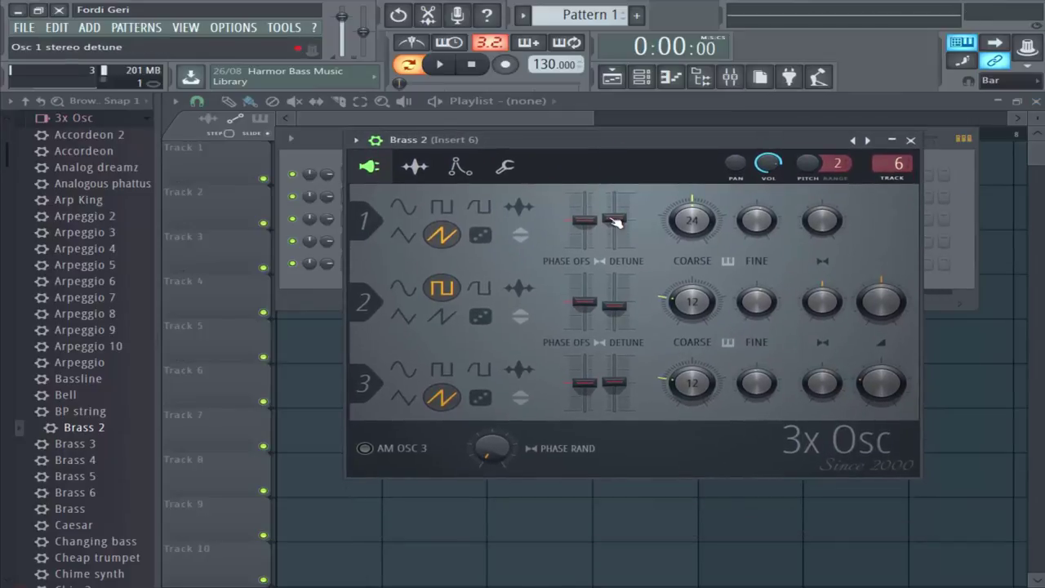
click(911, 141)
right_click(432, 269)
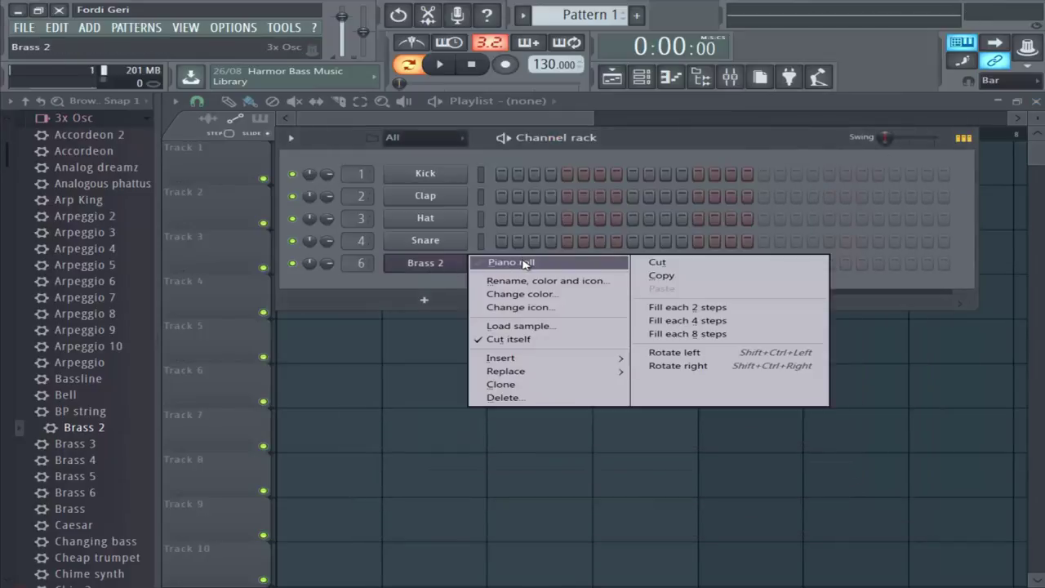
click(523, 263)
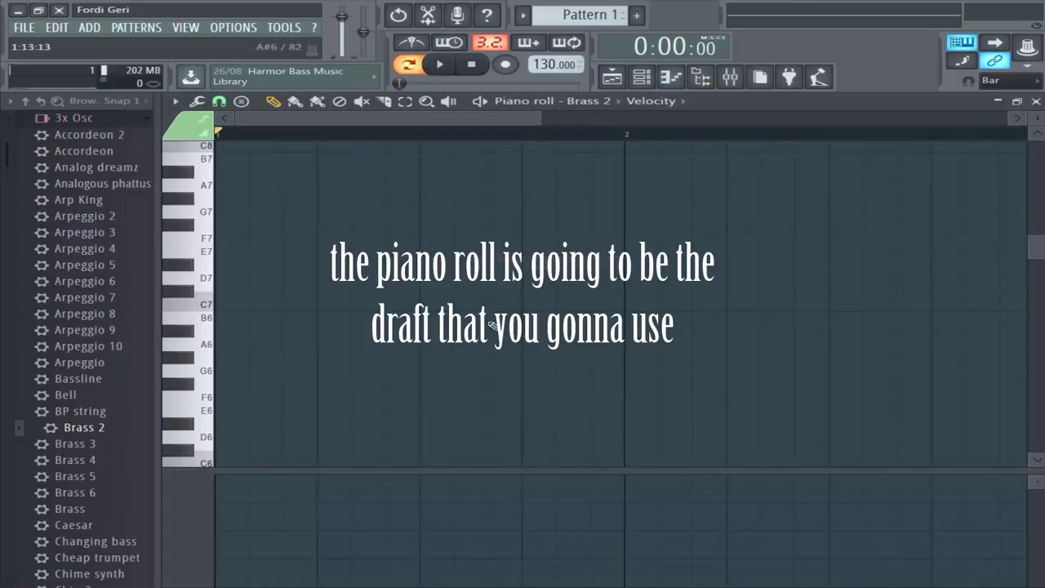
Step: Stamp a Slide up note, move it to A#6, and add a regular A6 note at the start of bar 1
click(241, 103)
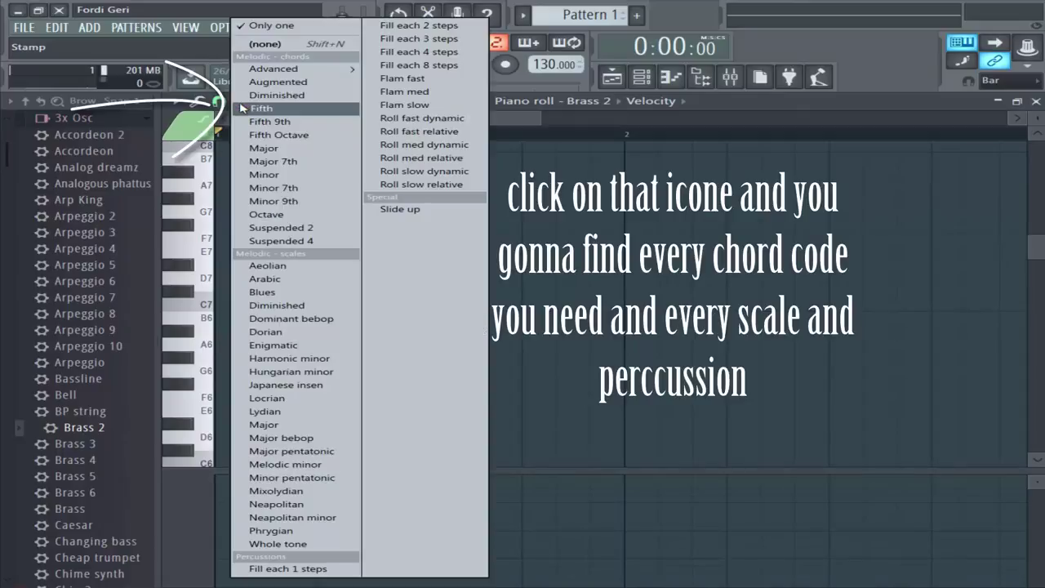
mouse_move(243, 67)
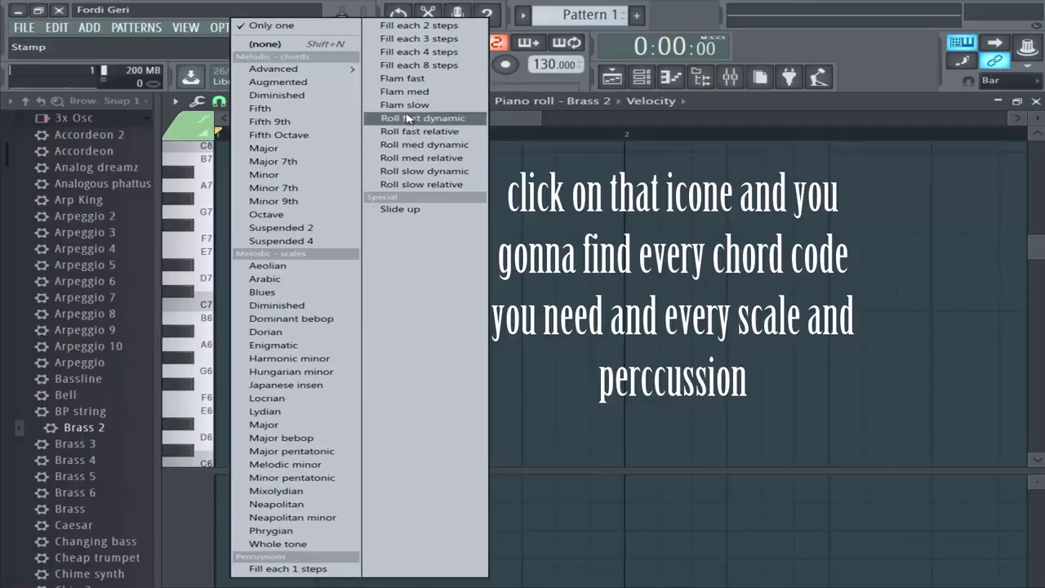
click(399, 211)
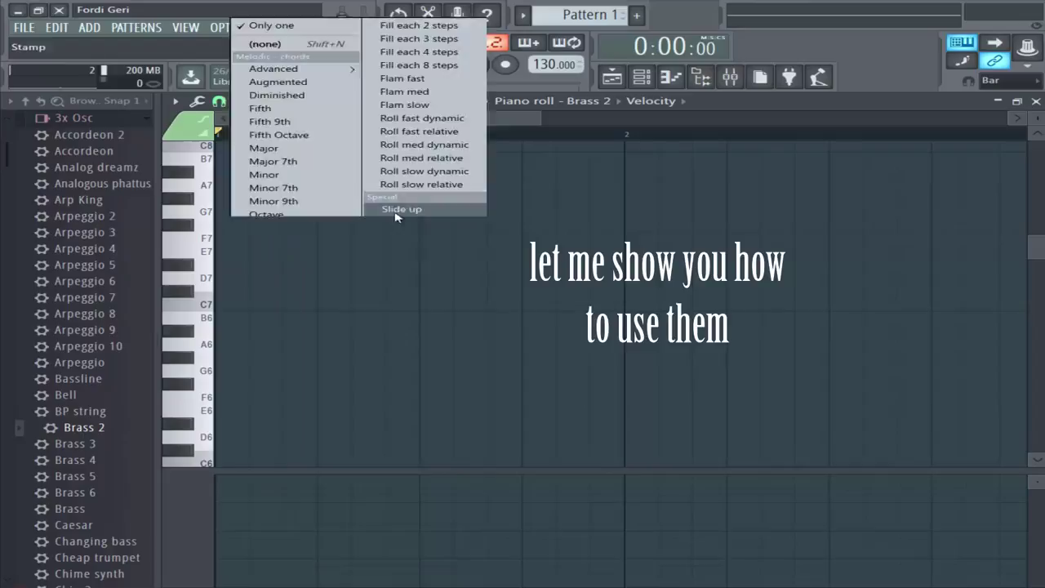
click(221, 344)
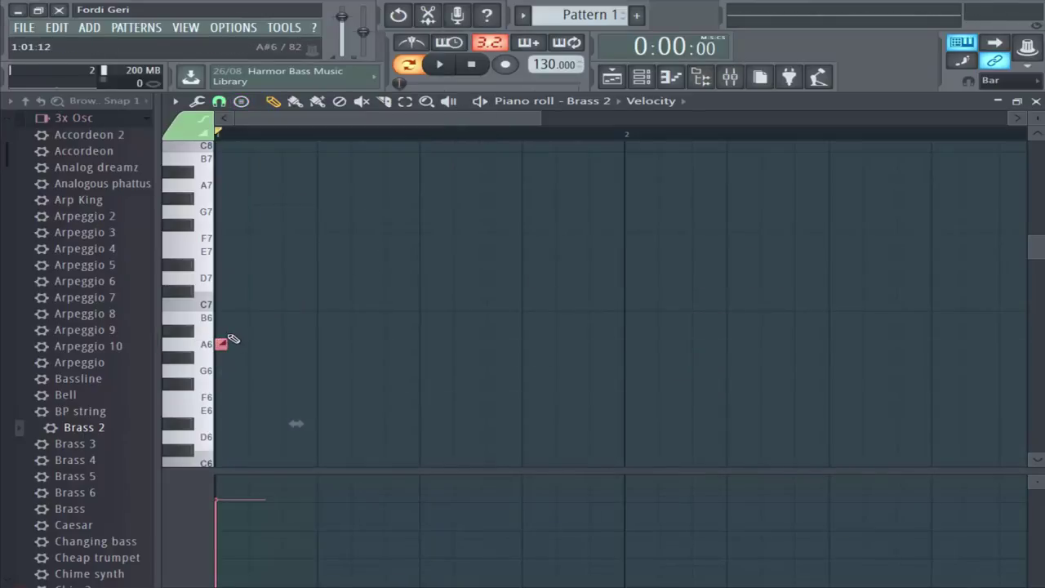
drag(224, 343, 279, 317)
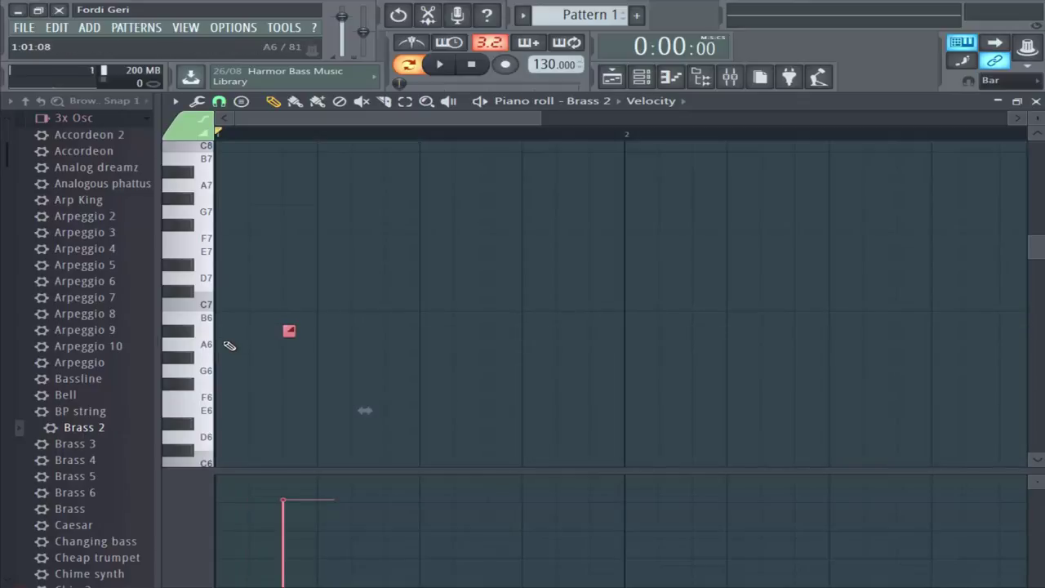
click(230, 345)
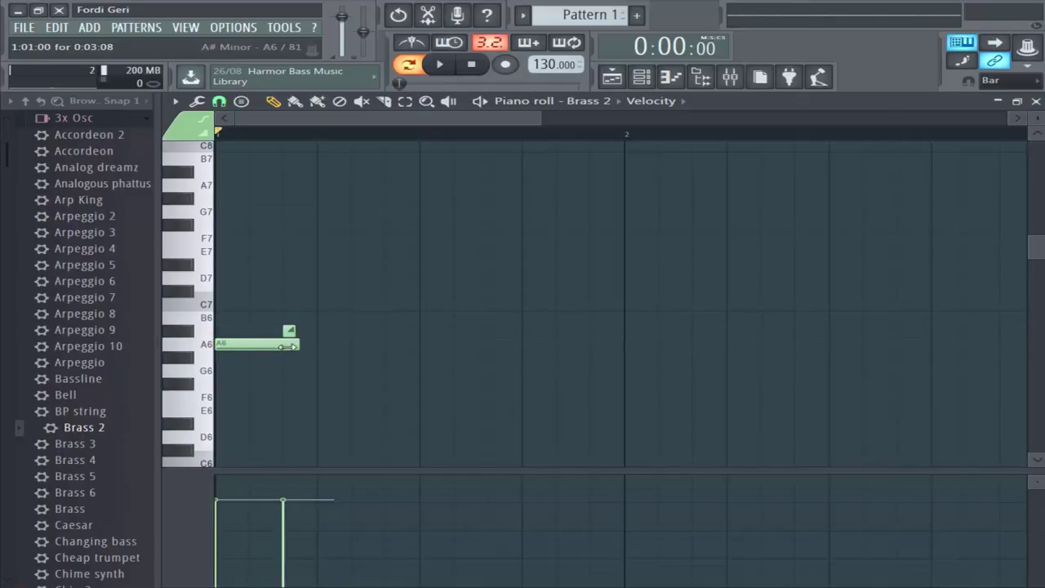
Step: Play back the slide from A6 to A#6 and delete both notes
key(space)
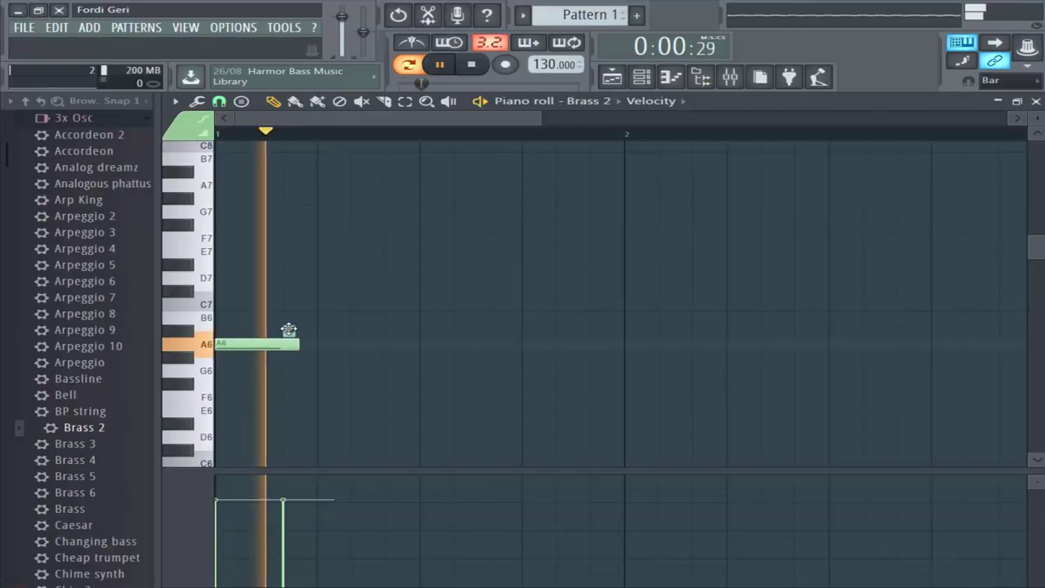
key(space)
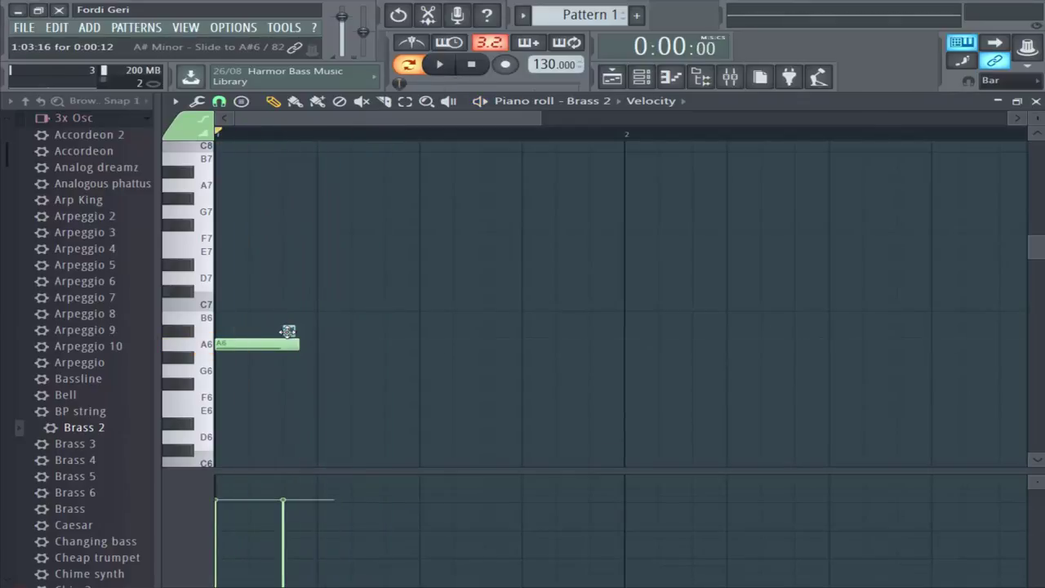
right_click(304, 348)
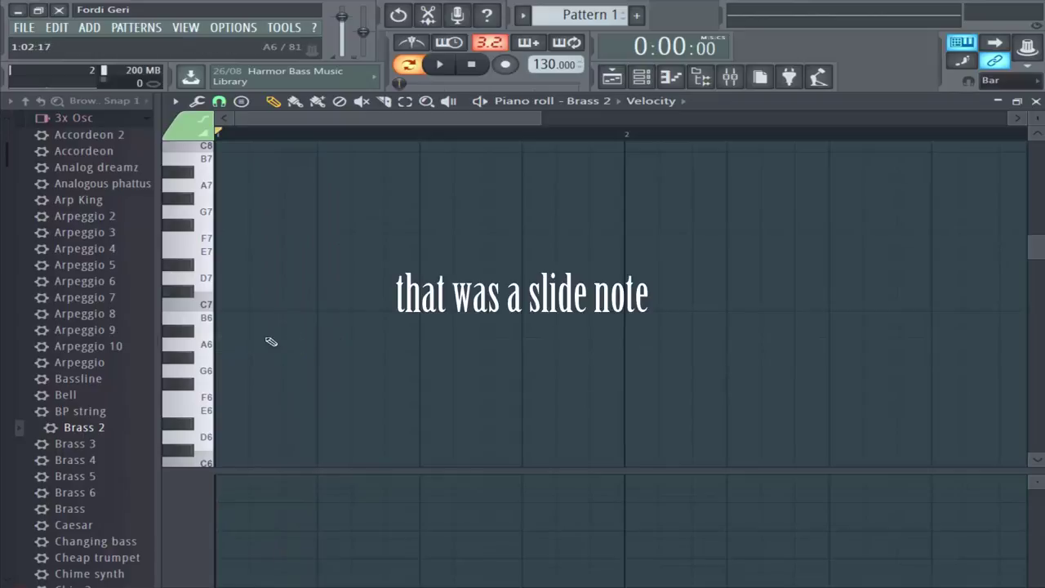
Step: Stamp a Minor chord rooted on C5 at the start of bar 1
click(241, 100)
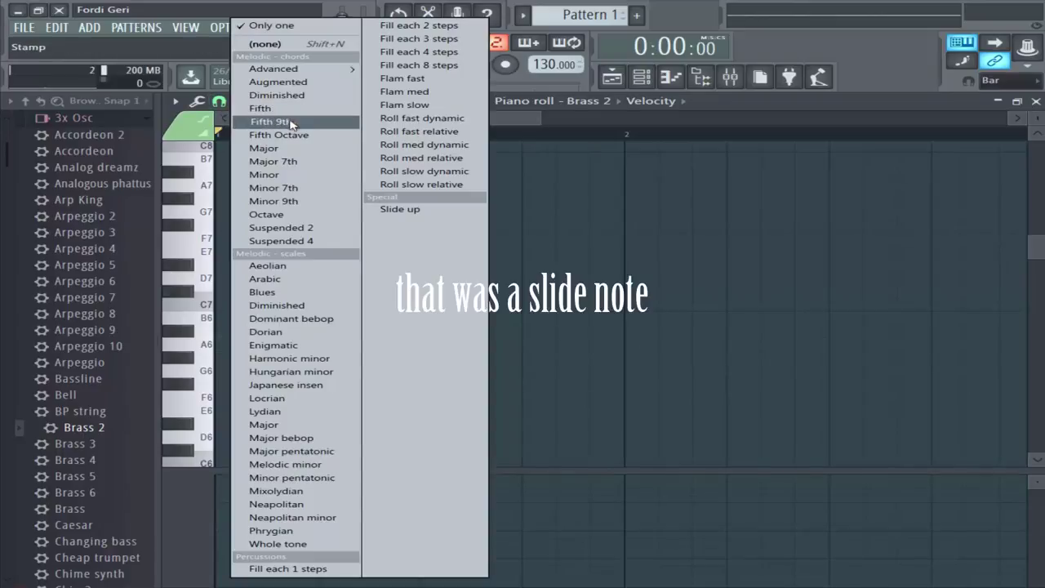
click(273, 175)
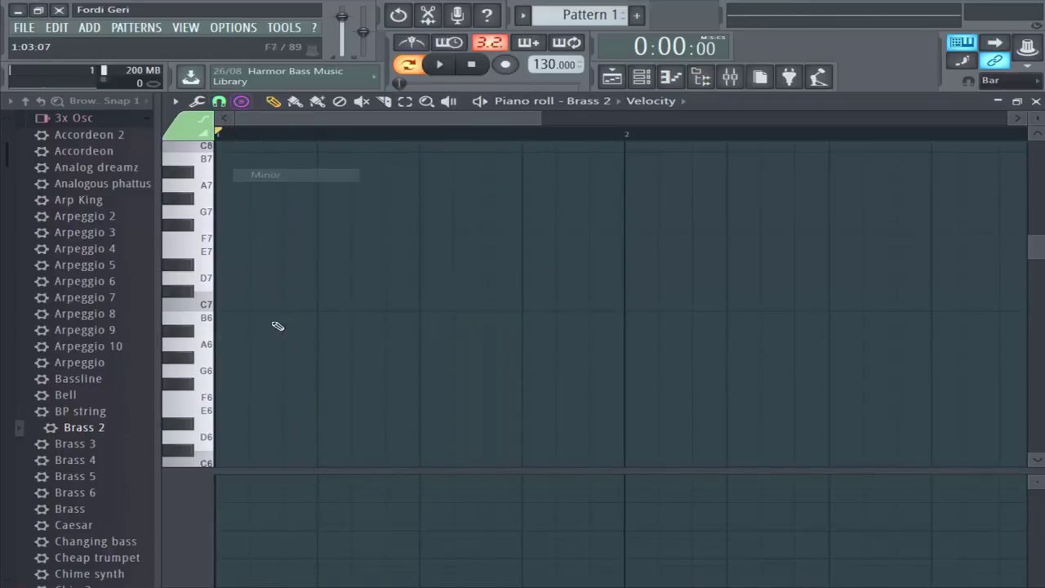
click(205, 309)
scroll(234, 375, down, 5)
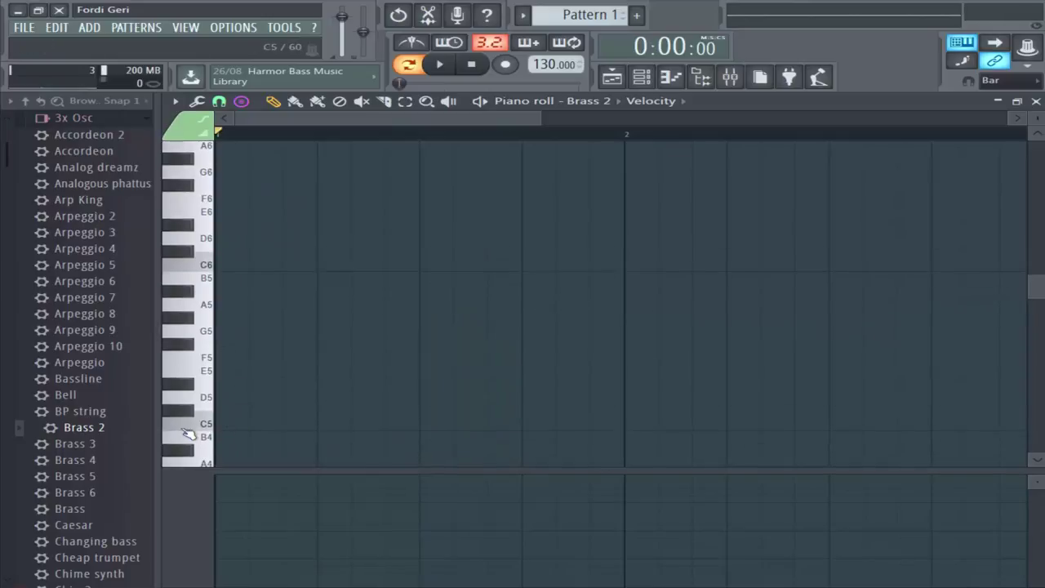
click(187, 426)
click(223, 423)
Step: Play back the C minor chord and delete its notes from the piano roll
key(space)
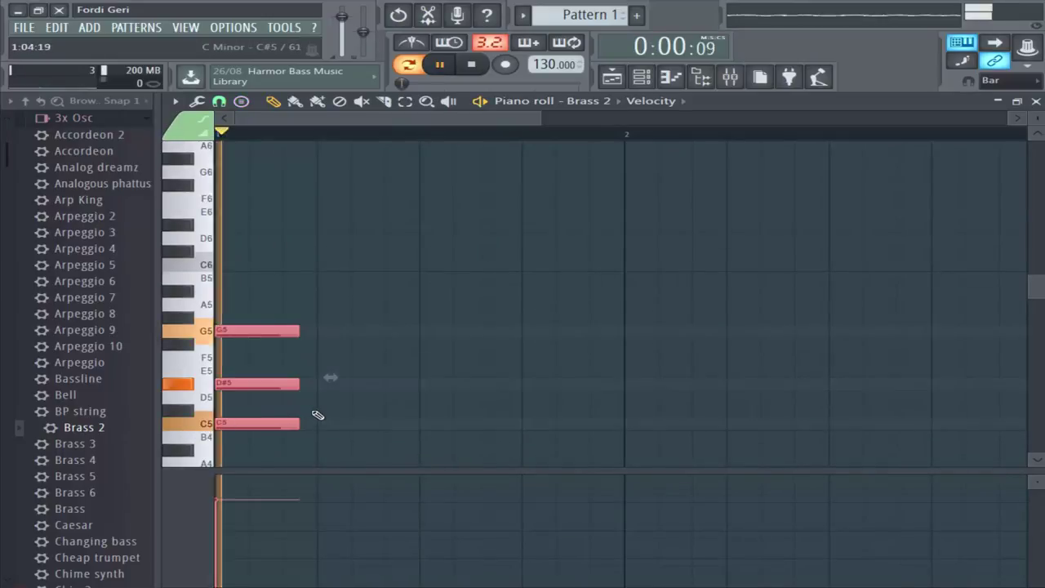
key(space)
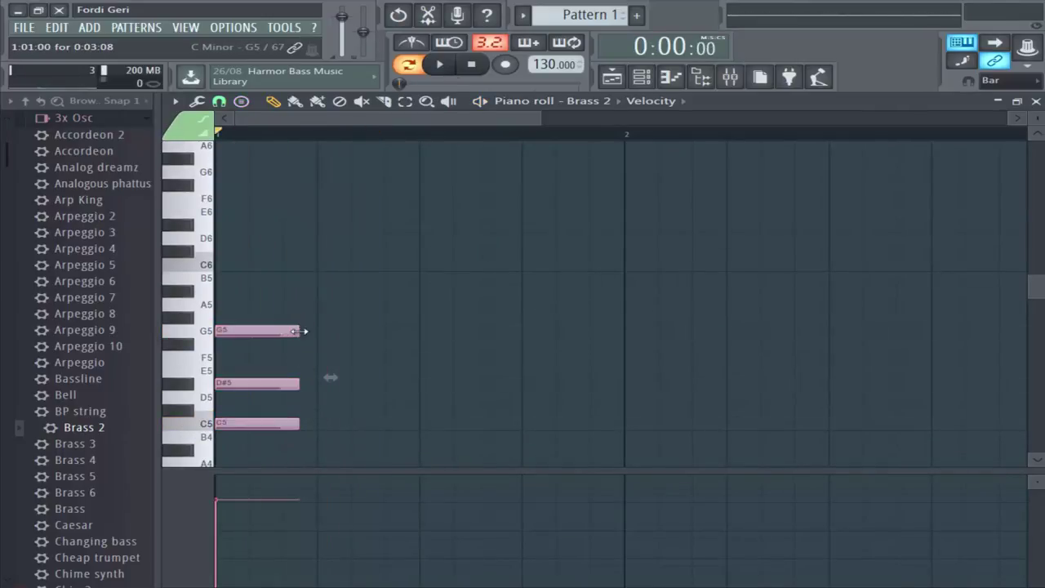
right_click(297, 331)
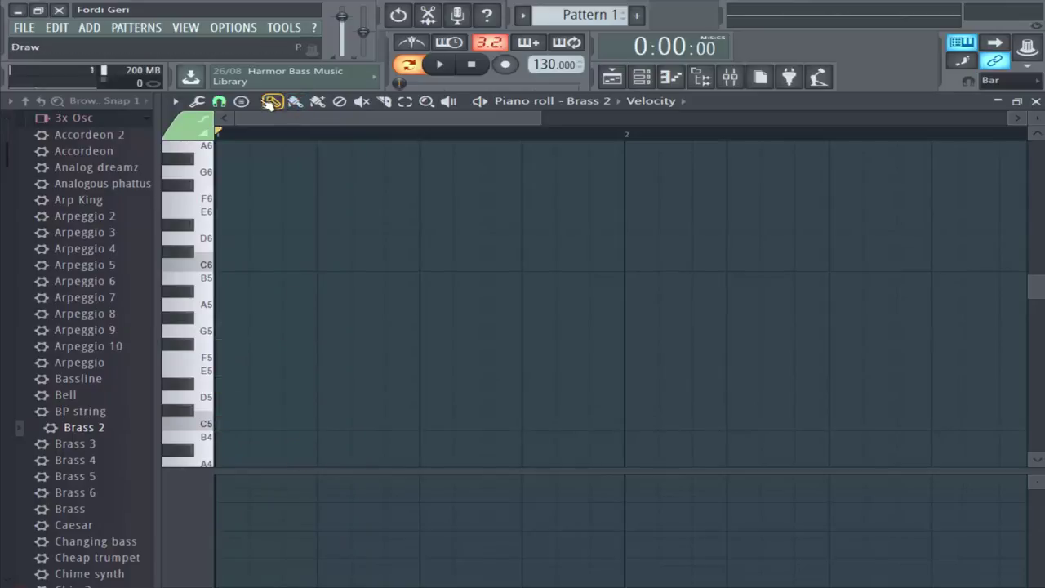
Step: Stamp and play back a Major chord rooted on D5 at the start of bar 1, and delete its notes
click(293, 103)
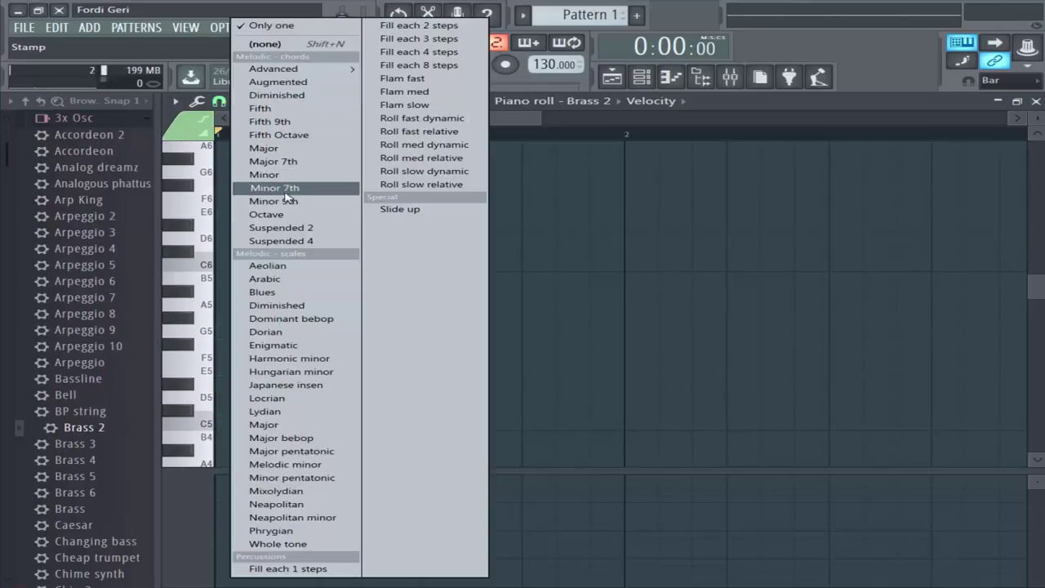
click(273, 148)
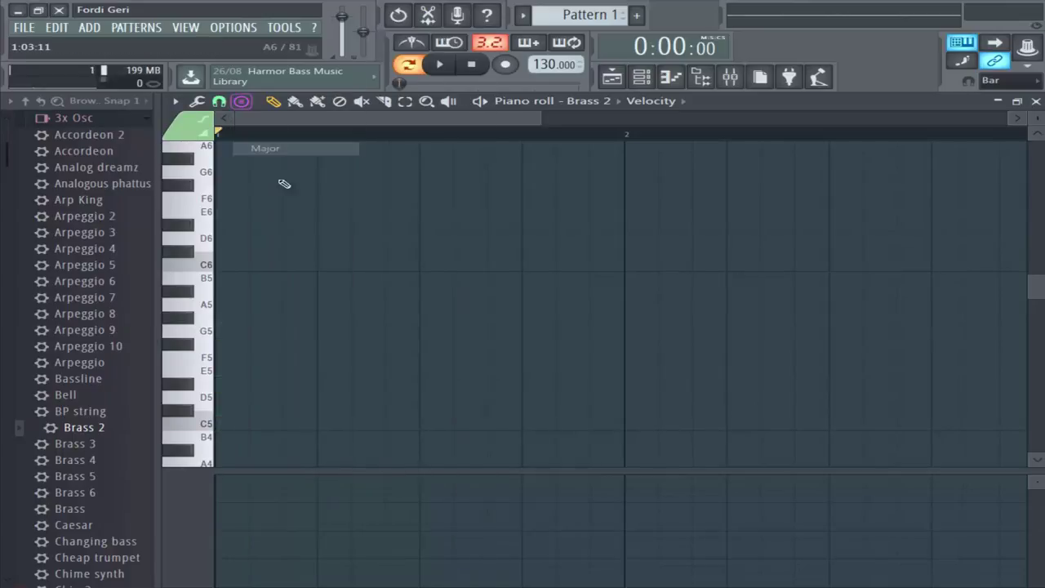
click(222, 399)
key(space)
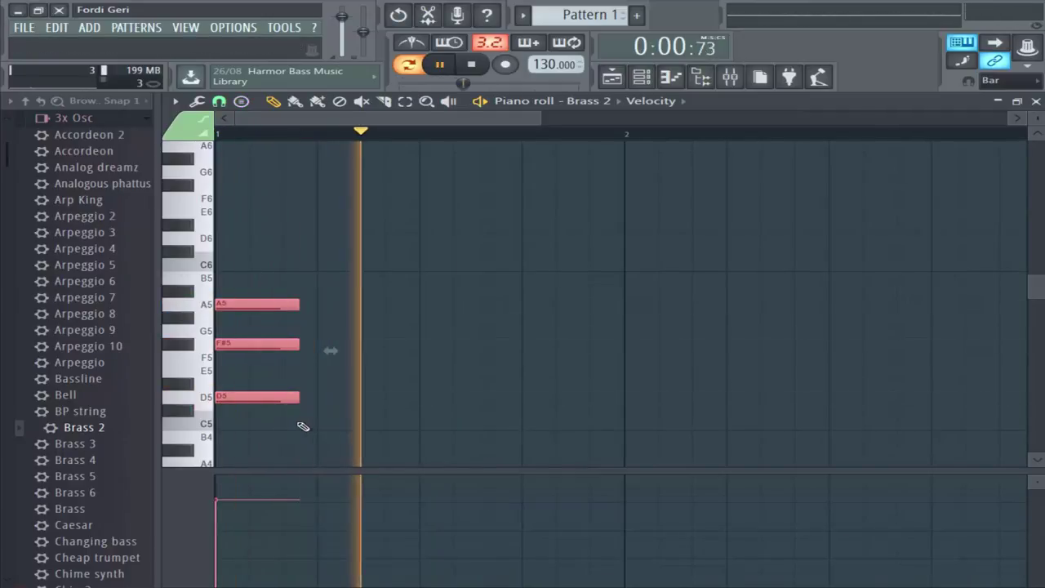
key(space)
right_click(250, 398)
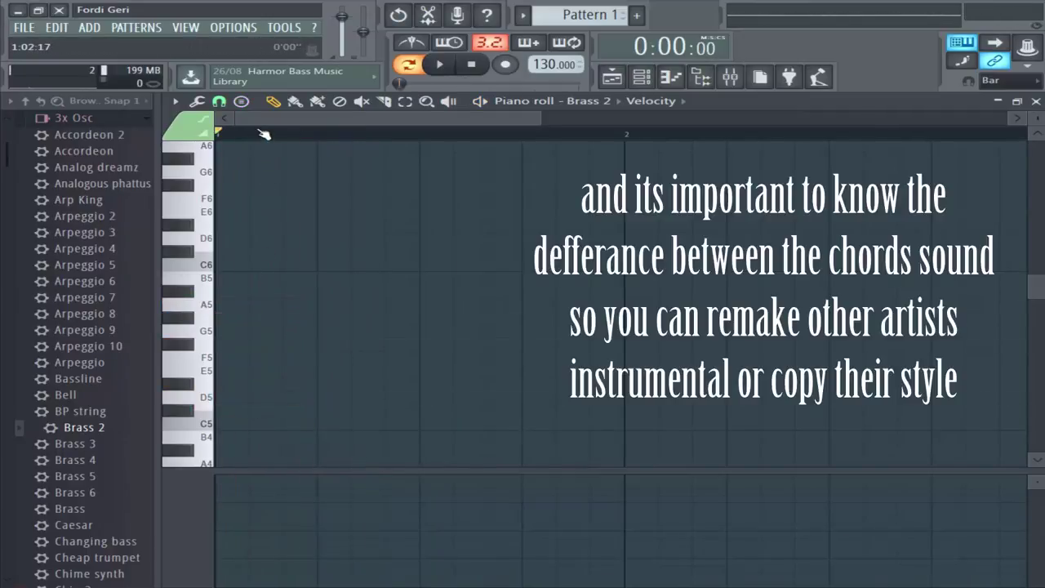
Step: Stamp and play back a Minor 7th chord rooted on C5 at the start of bar 1, and delete its notes
click(241, 100)
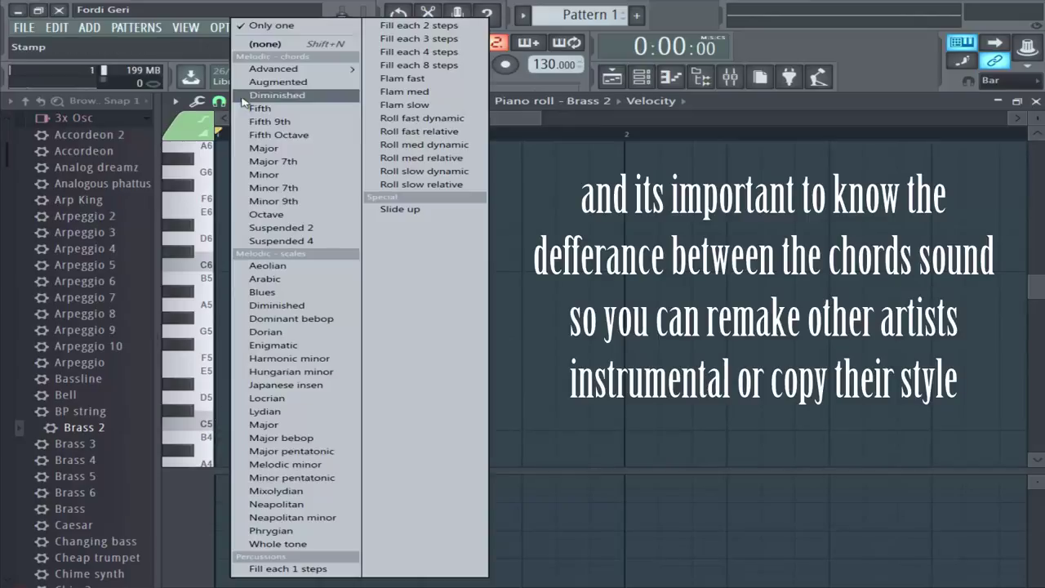
click(286, 200)
click(217, 423)
key(space)
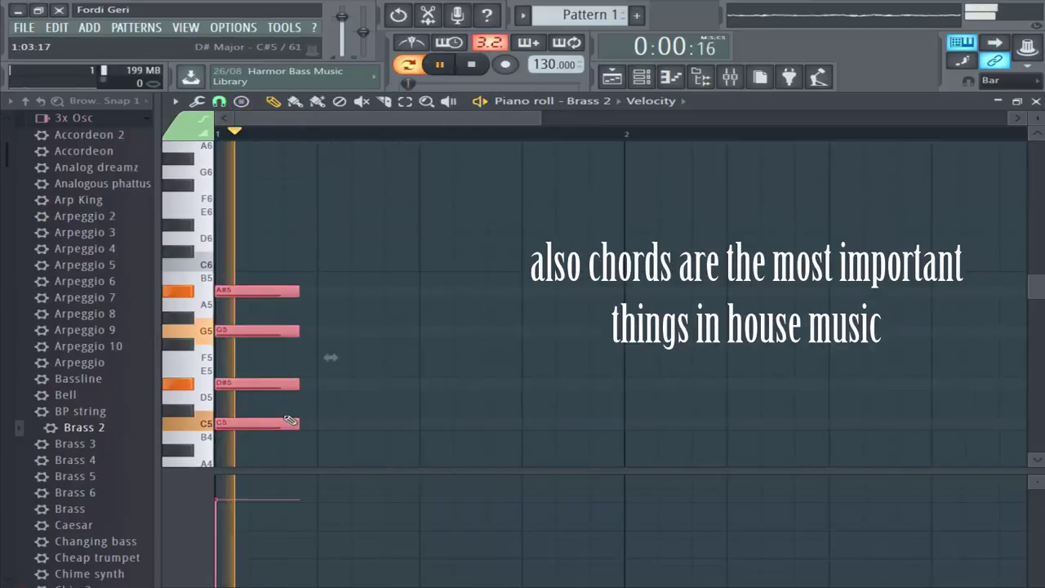
key(space)
right_click(253, 296)
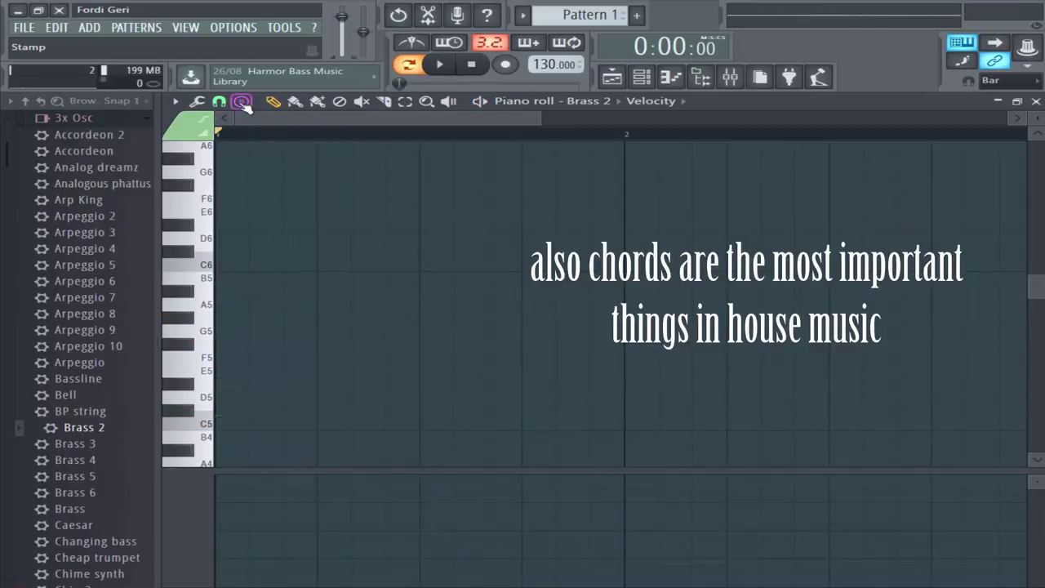
Step: Stamp and play back a Minor 9th chord rooted on C5 at the start of bar 1, and delete its notes
click(242, 103)
click(311, 202)
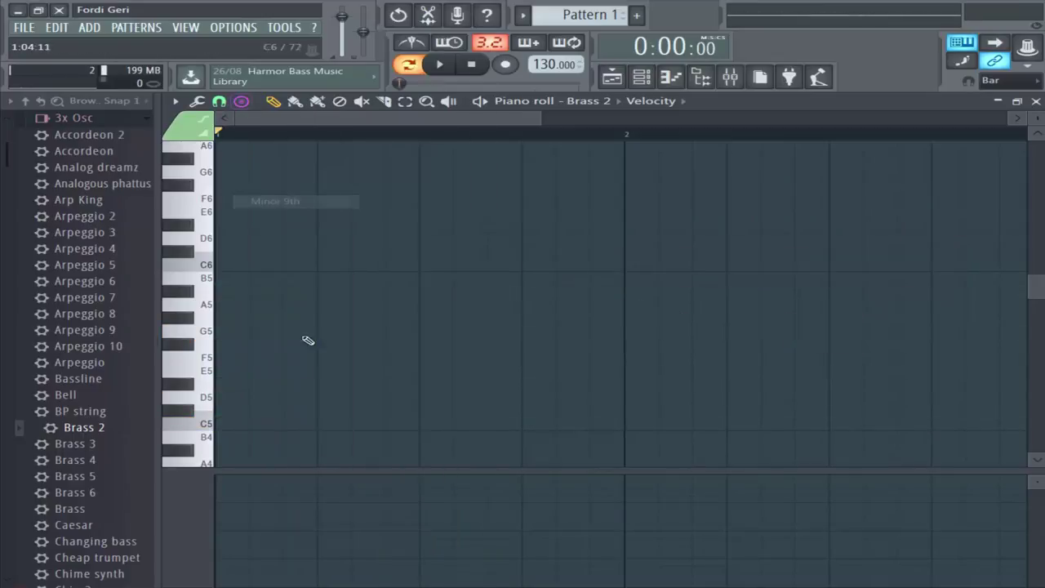
click(222, 425)
key(space)
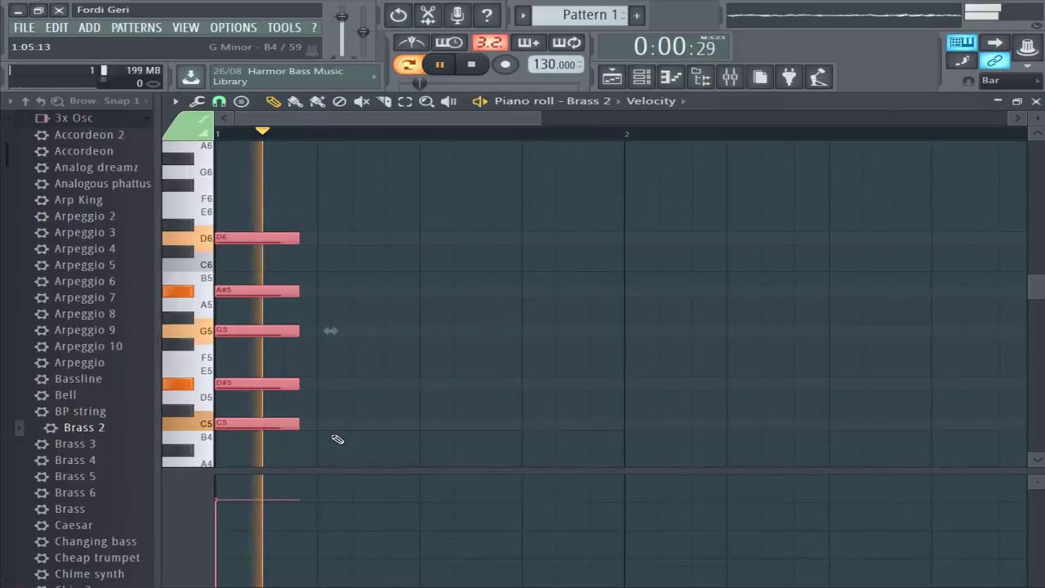
key(space)
right_click(265, 426)
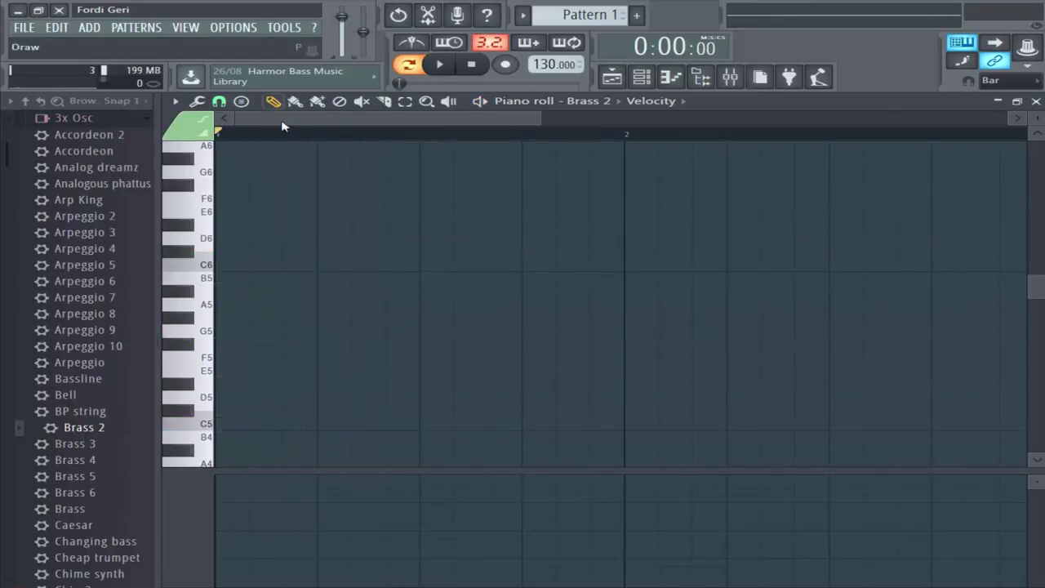
Step: Stamp and play back a Fifth 9th chord rooted on C5 at the start of bar 1, and delete its notes
click(251, 103)
click(258, 129)
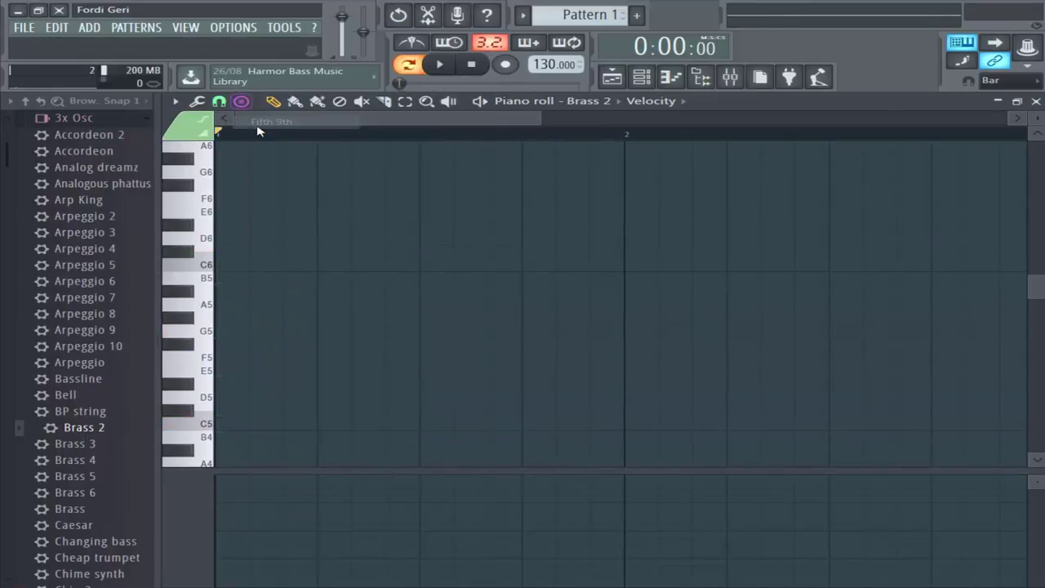
click(221, 425)
key(space)
key(space)
right_click(241, 238)
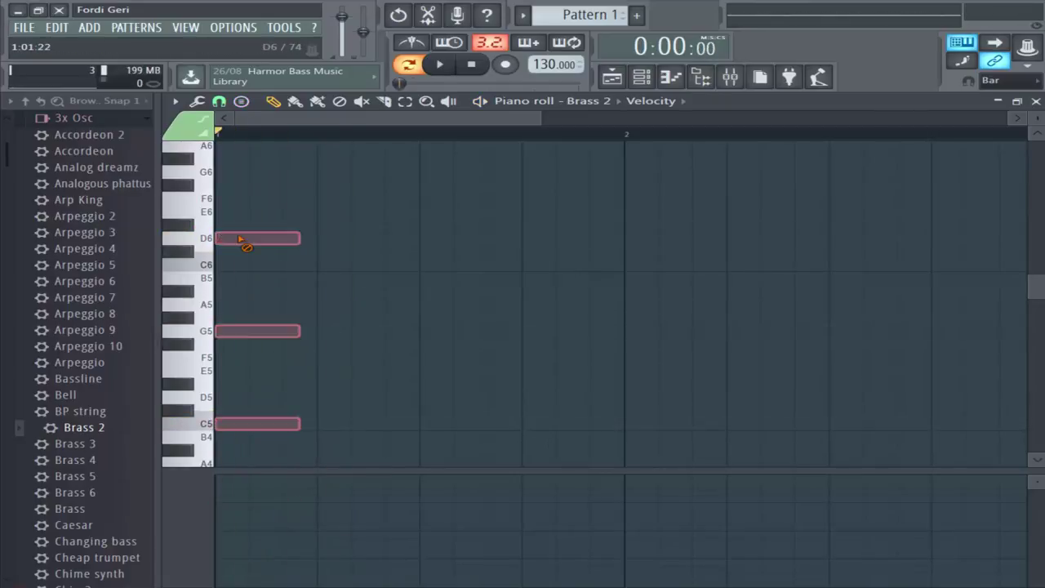
Step: Stamp an Aeolian scale rooted on C5 in the piano roll and move its notes to the start of bar 2
click(241, 104)
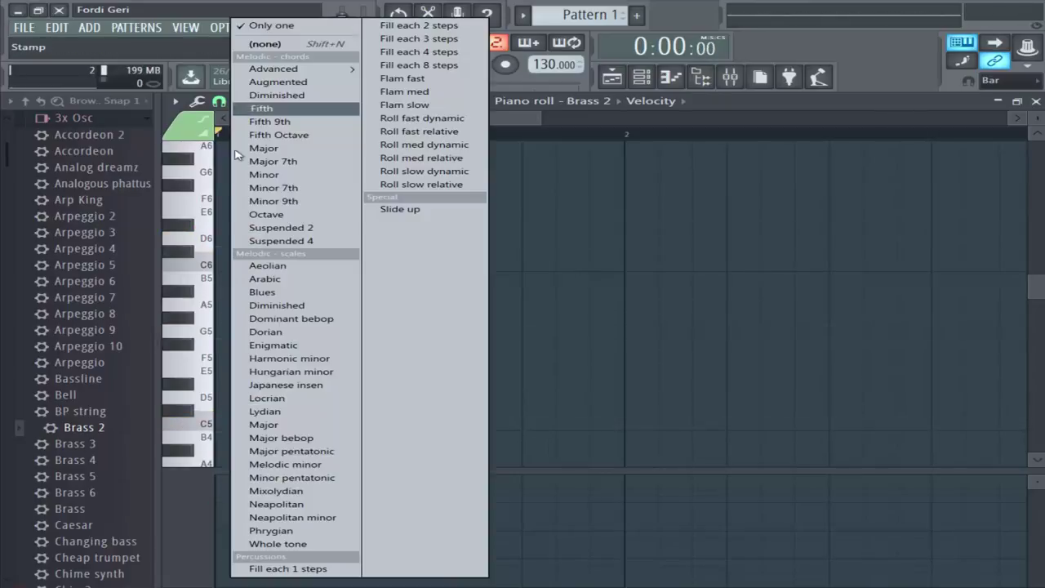
click(263, 266)
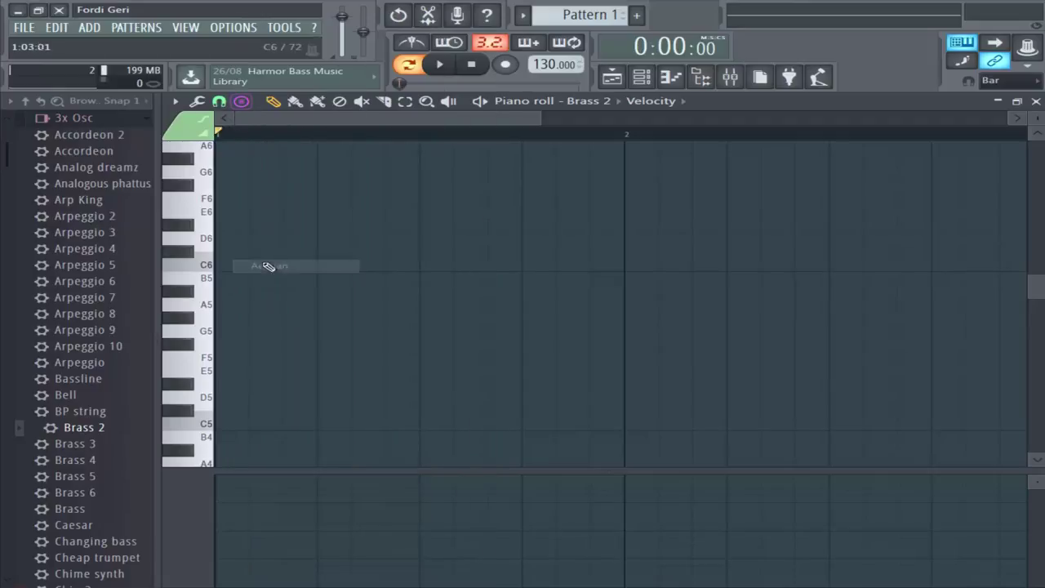
click(227, 425)
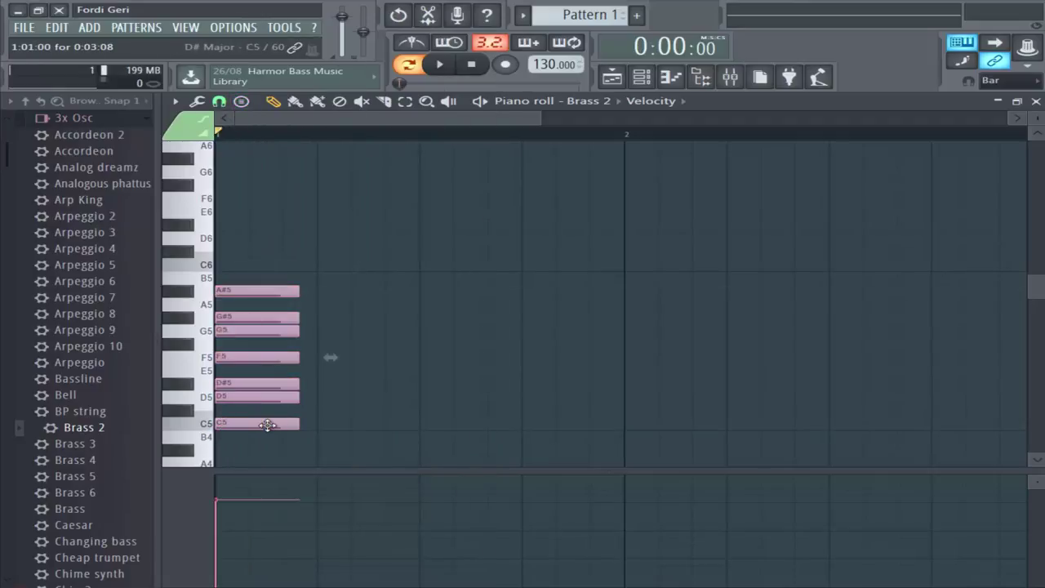
drag(256, 291, 691, 292)
Step: Draw a C5 note at the start of bar 1 and shorten it to one step using 1/2 step snap
click(232, 428)
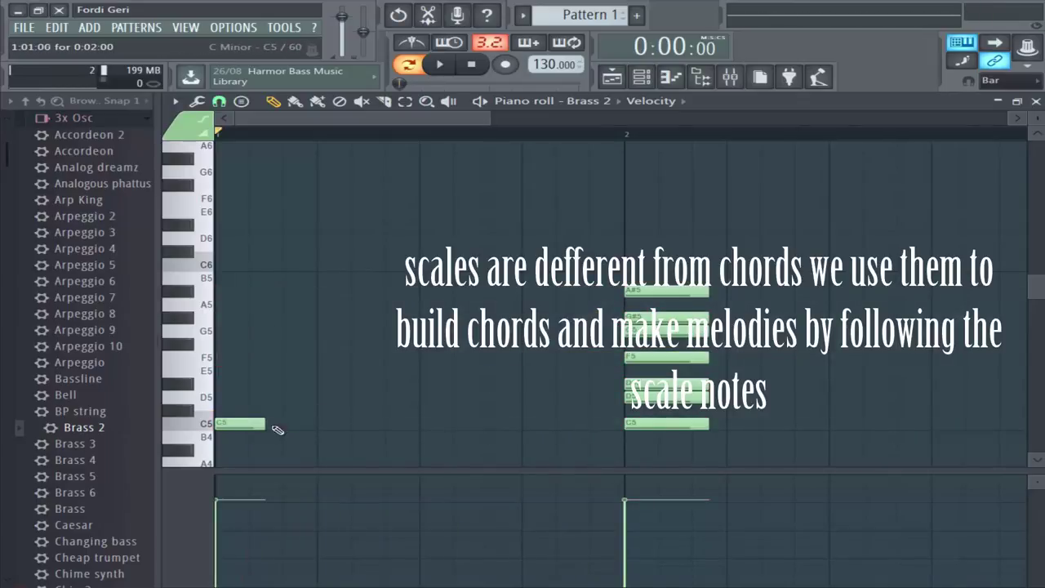
click(220, 103)
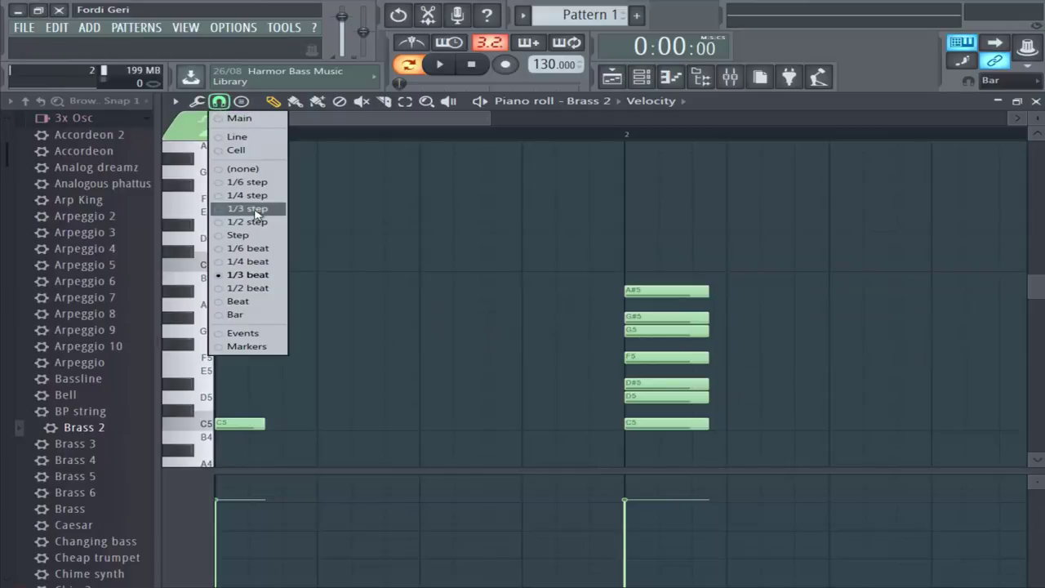
click(261, 224)
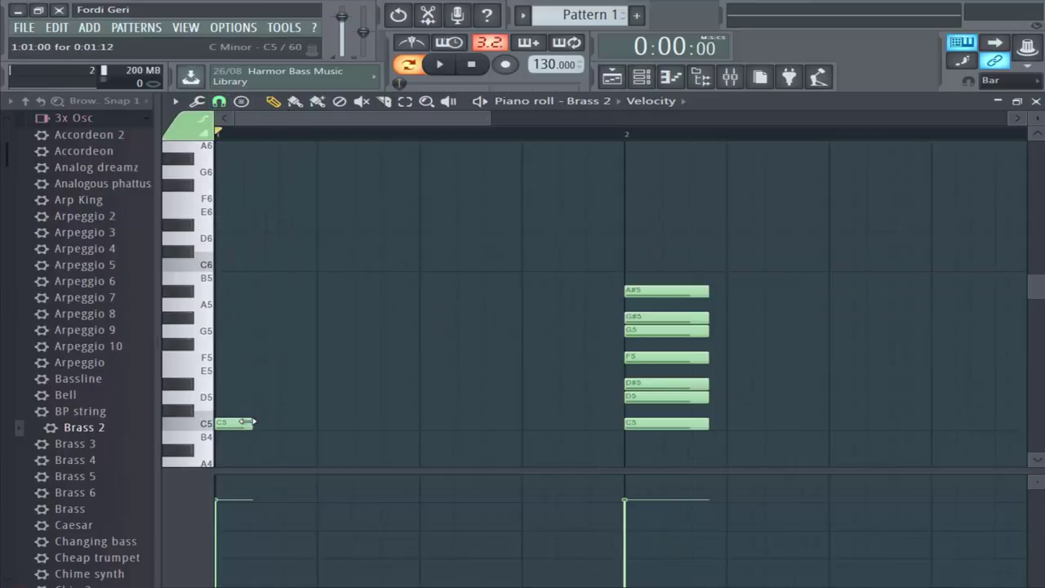
Step: Turn on the metronome and briefly play back the pattern with the short C5 note
click(411, 42)
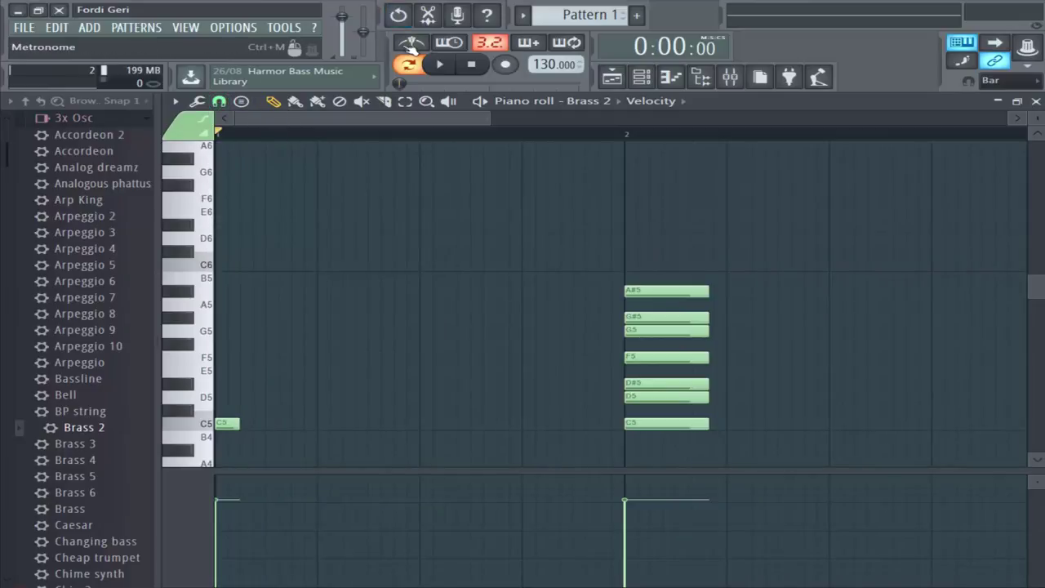
key(space)
key(space)
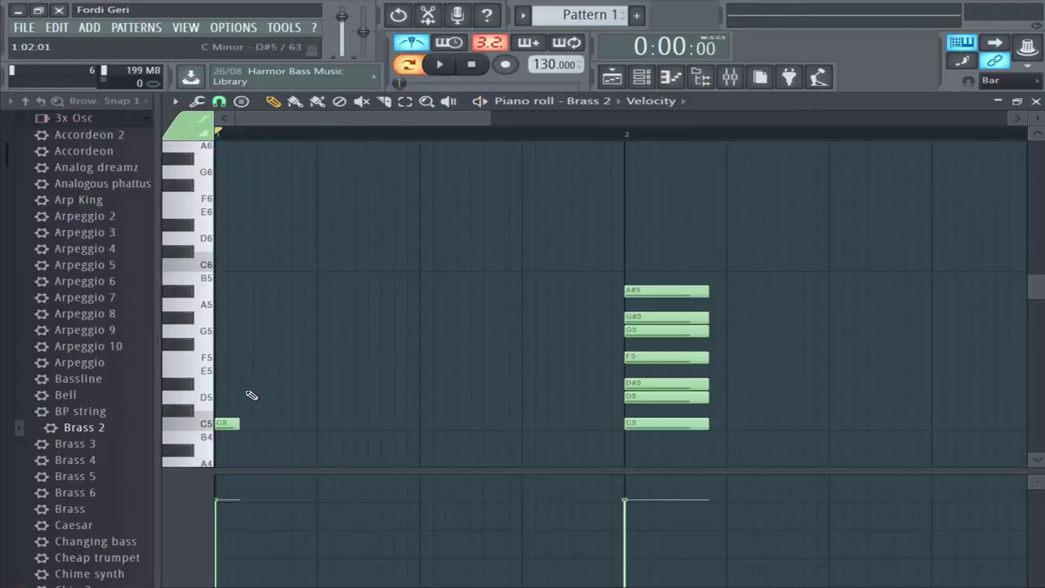
Step: Add a C#5 note on beat 2 of bar 1 and play the melody with and without the metronome, leaving it off
click(328, 412)
key(space)
key(space)
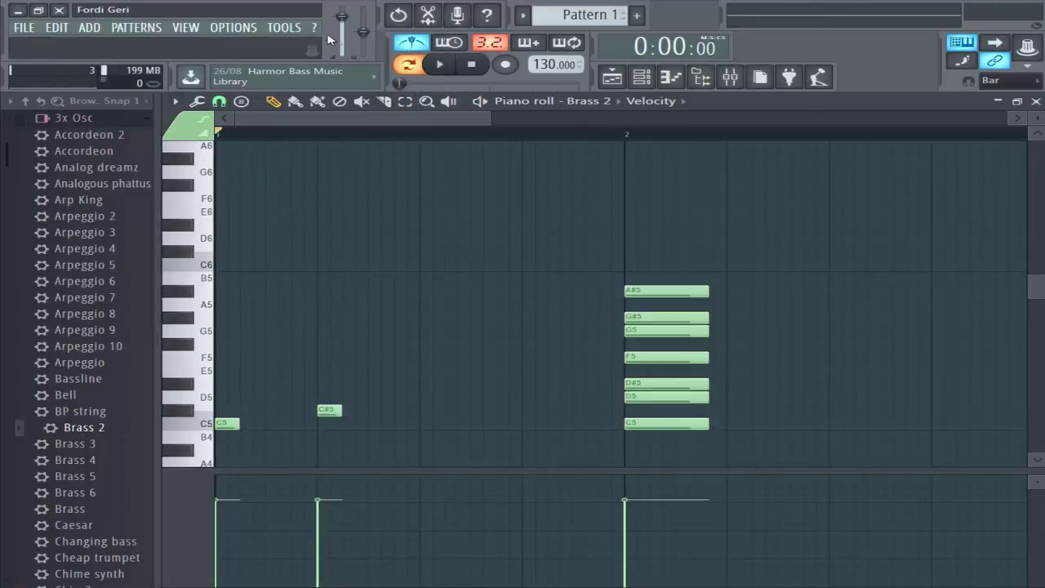
click(423, 47)
key(space)
key(space)
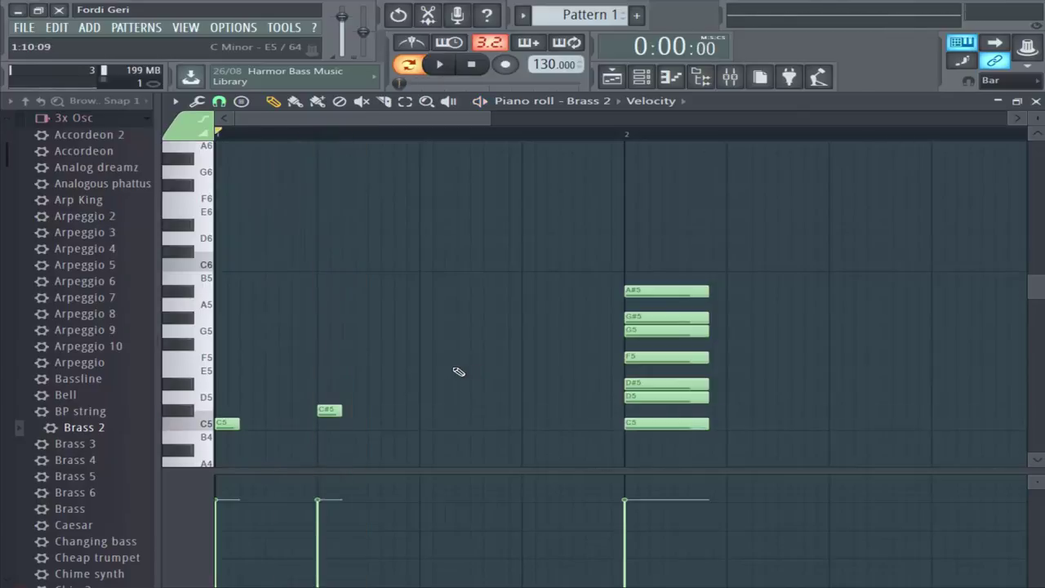
Step: Add a G5 note on beat 3 and an F5 note on beat 4 of bar 1, and play back the melody
drag(421, 348, 412, 330)
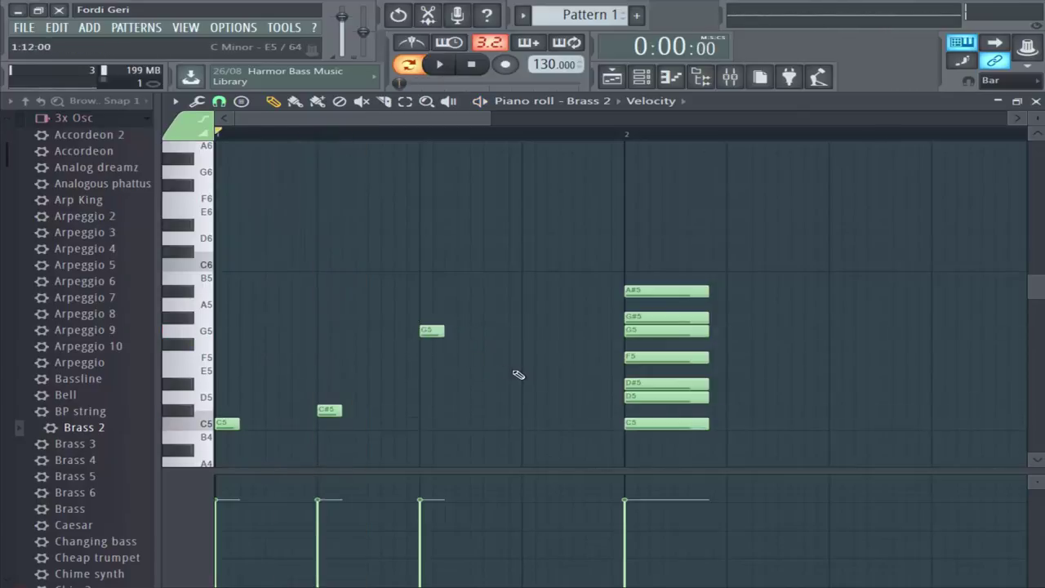
click(532, 357)
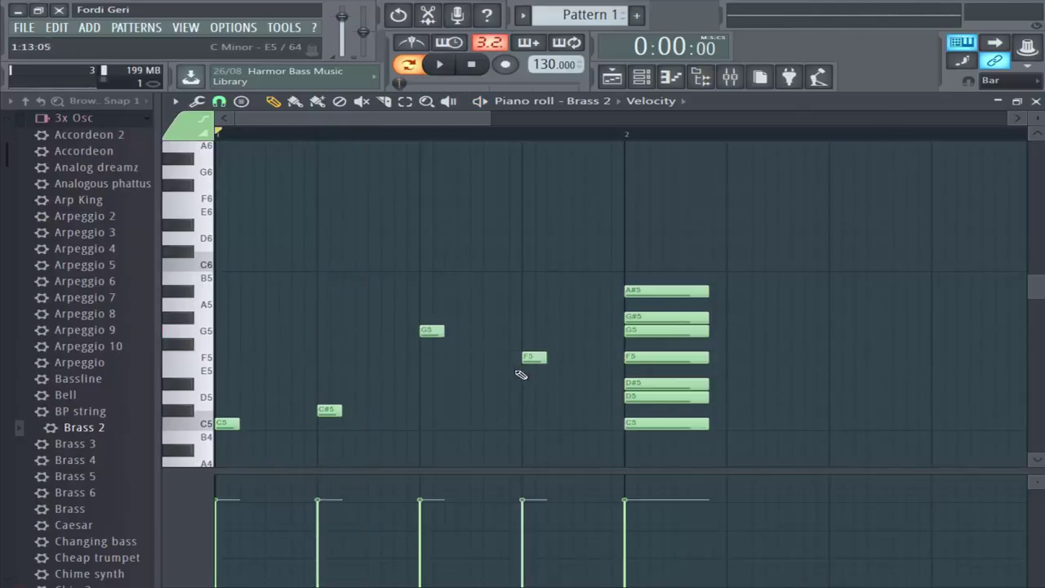
key(space)
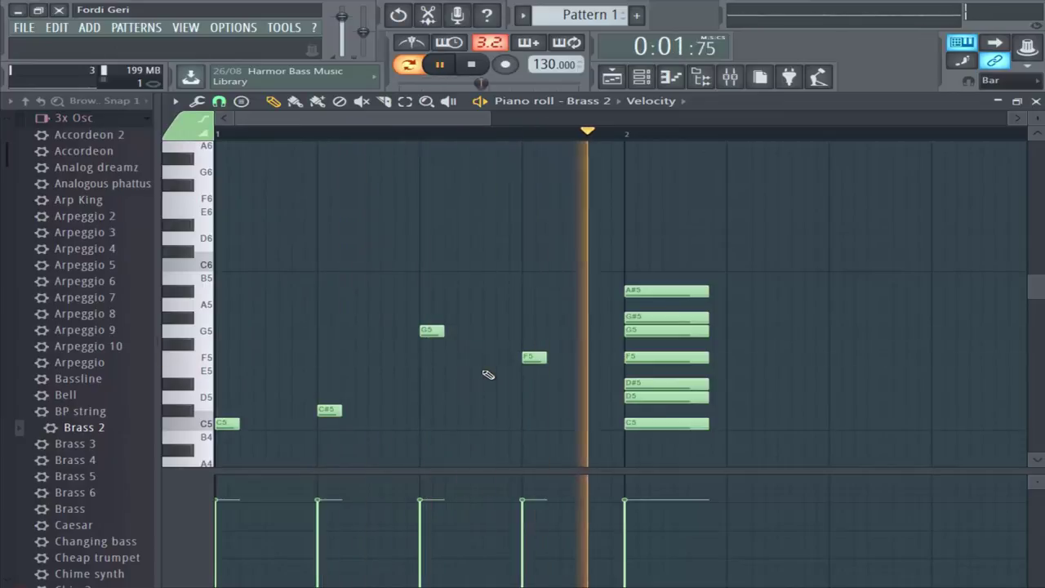
key(space)
Step: Place Pattern 1 on playlist Track 1 trimmed to bar 1, and repeat the one-bar clip at bars 2 and 3
click(1035, 100)
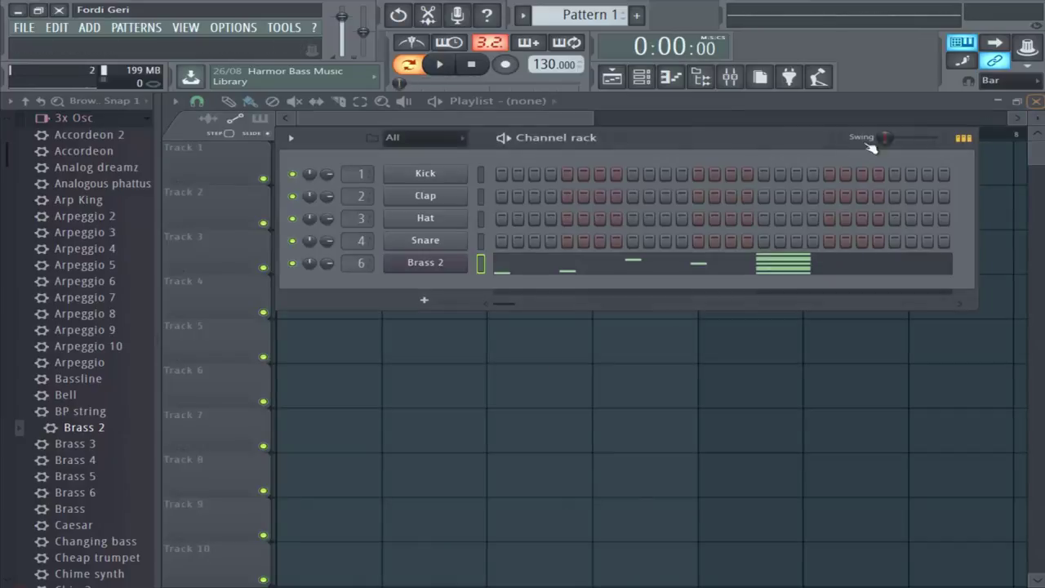
click(604, 112)
click(282, 171)
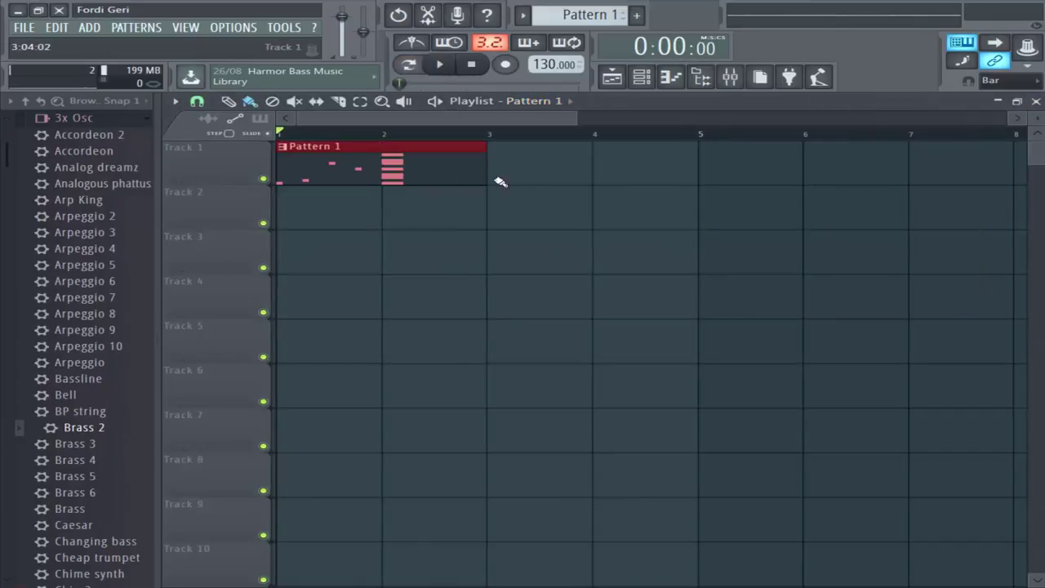
drag(488, 176, 374, 185)
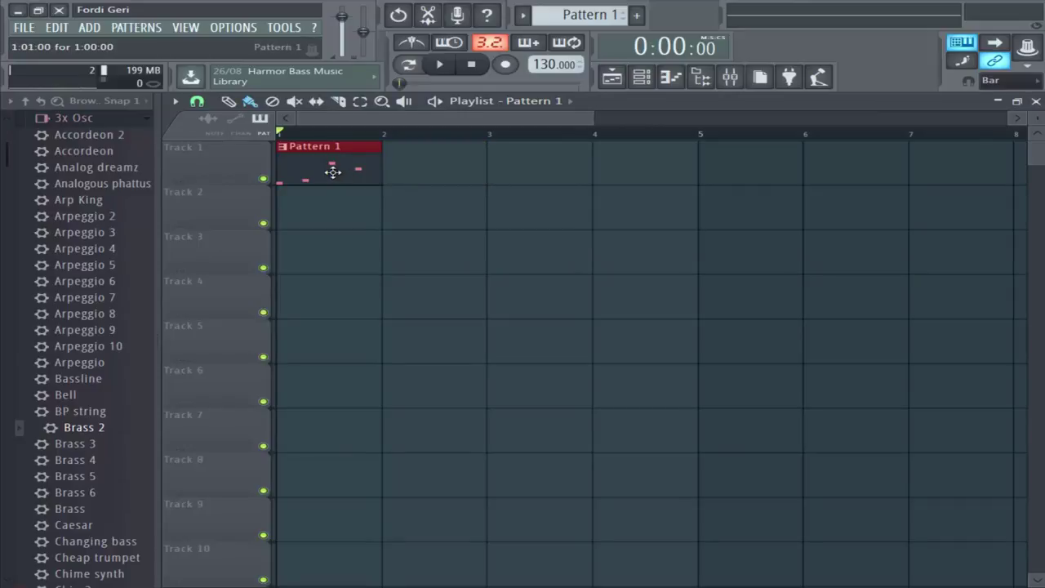
mouse_move(435, 171)
mouse_down()
mouse_move(504, 171)
mouse_move(427, 171)
mouse_up()
click(531, 166)
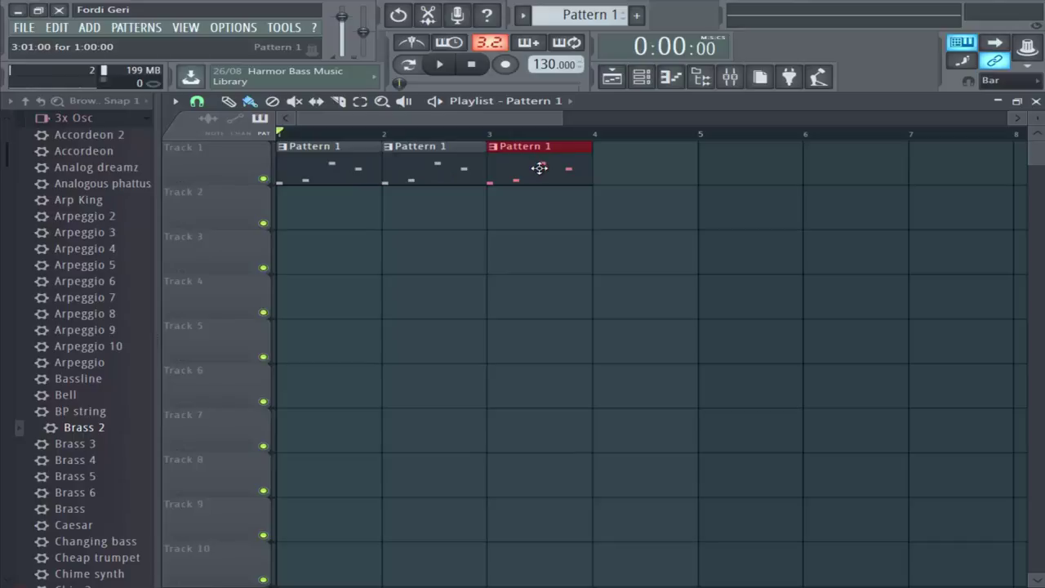
Step: Play back the three Pattern 1 clips in the playlist and delete them all from Track 1
key(space)
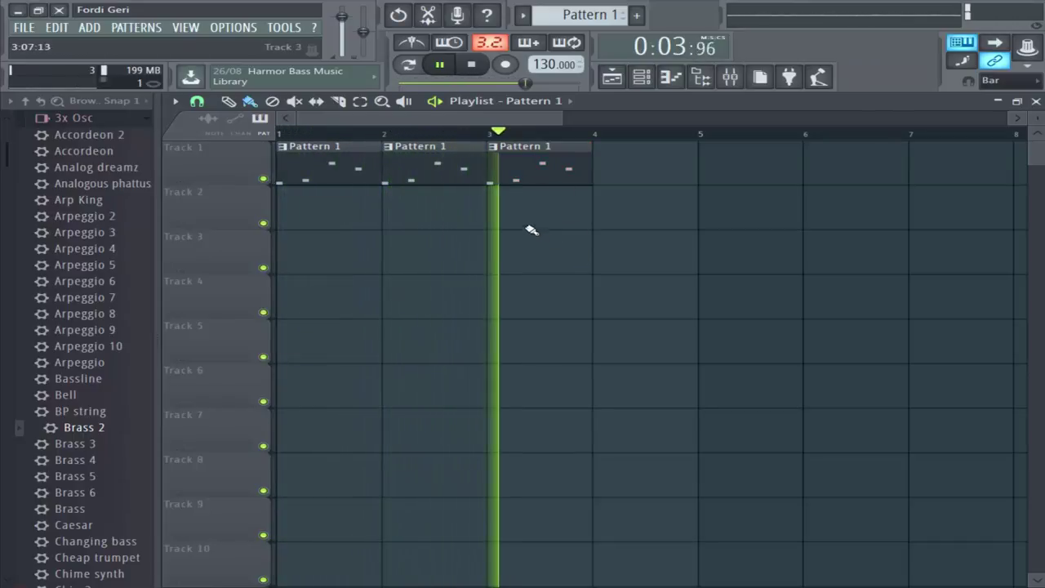
key(space)
right_click(530, 168)
right_click(441, 176)
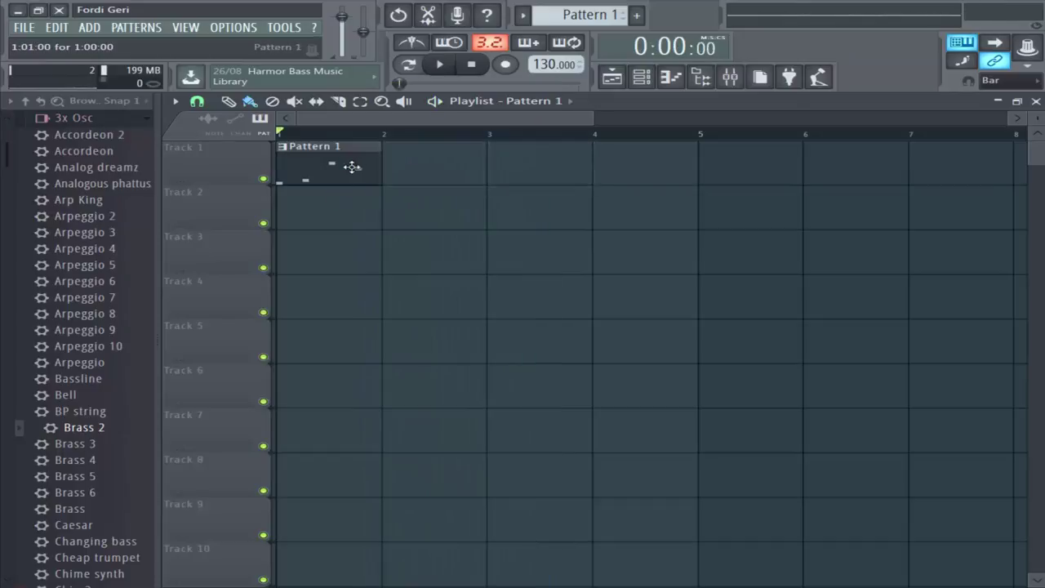
right_click(351, 167)
Step: Hide the browser and reopen the piano roll of the Brass 2 channel
click(703, 77)
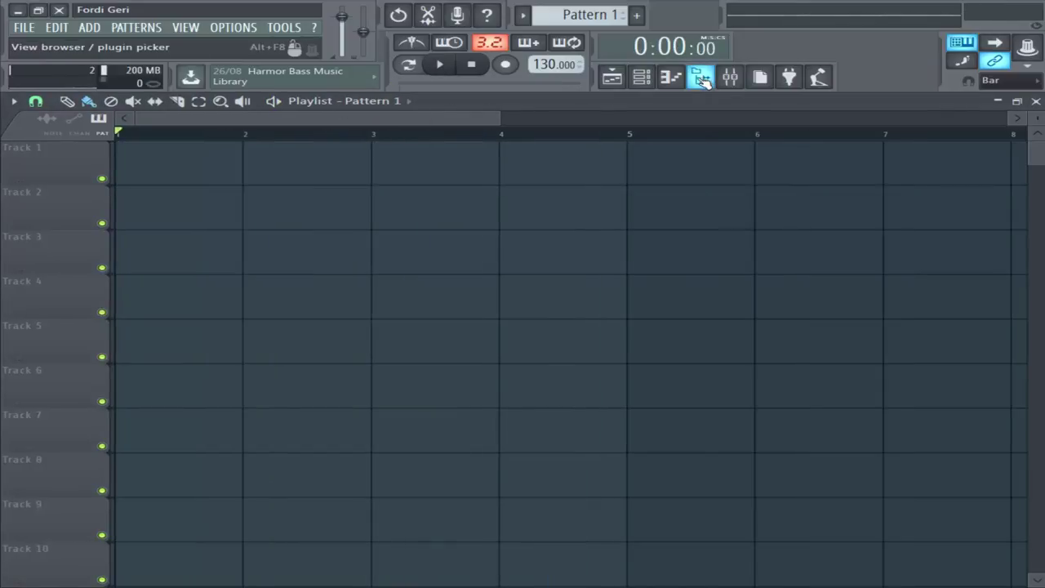
click(670, 77)
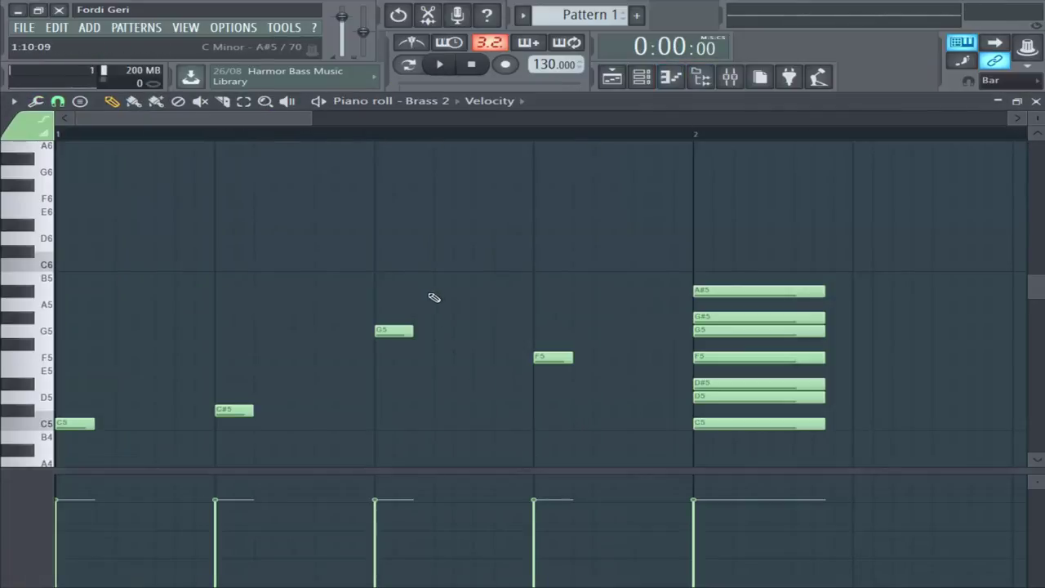
scroll(461, 342, down, 3)
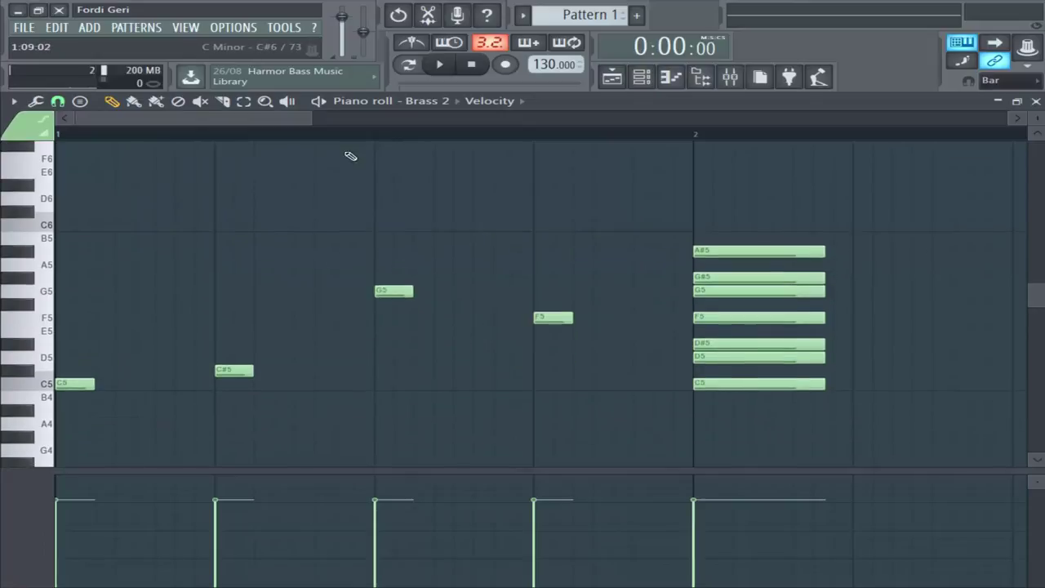
Step: Delete all the Aeolian scale notes at the start of bar 2, keeping the melody in bar 1
click(84, 104)
right_click(695, 226)
drag(695, 225, 817, 412)
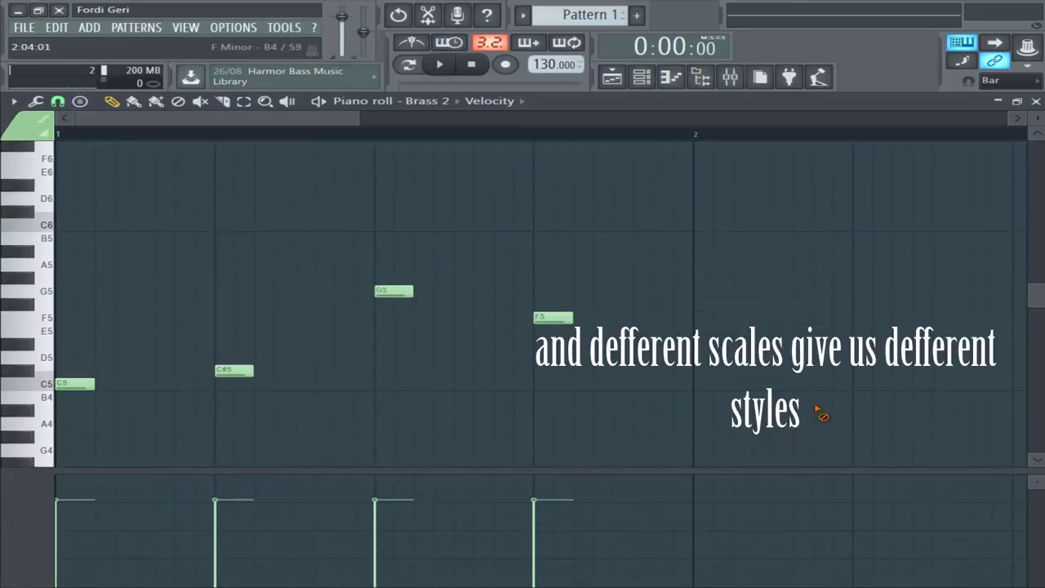
Step: Delete all four melody notes in bar 1 of the Brass 2 piano roll
right_click(574, 321)
right_click(385, 293)
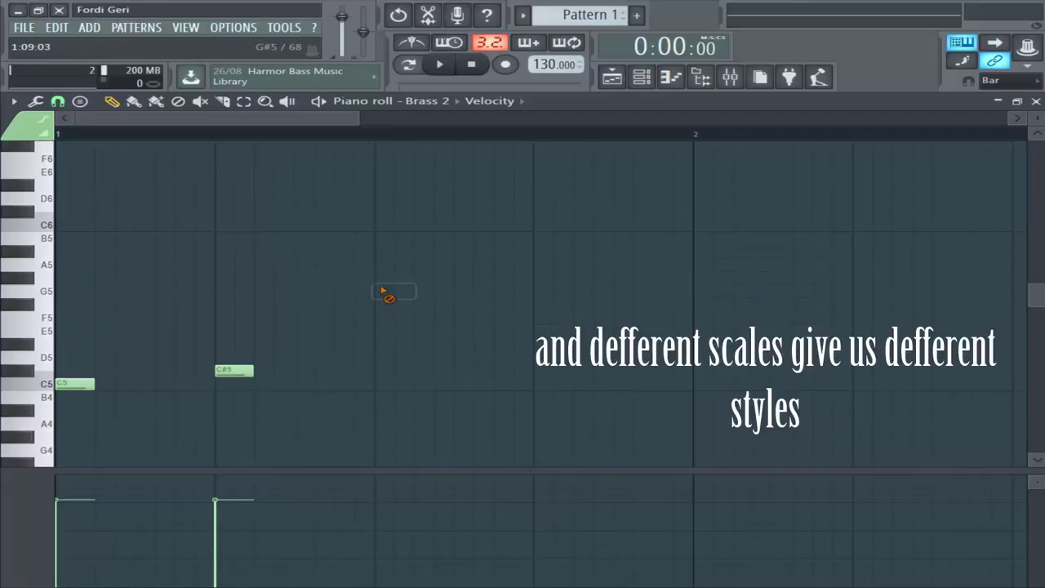
right_click(237, 371)
right_click(88, 384)
Step: Stamp a Blues scale rooted on C5 in bar 1 and move all its notes to the start of bar 2
click(78, 102)
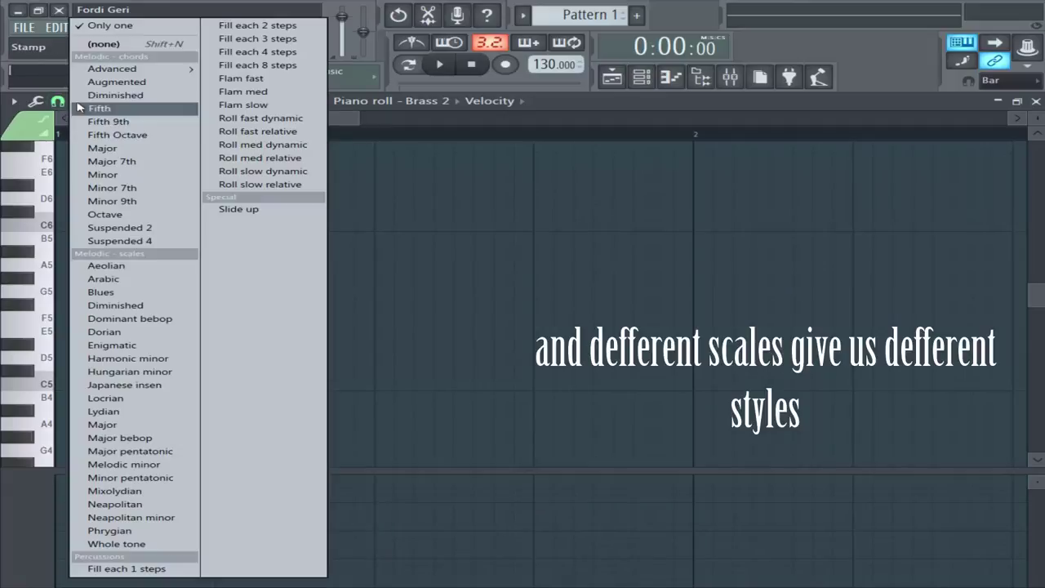
click(130, 293)
click(59, 384)
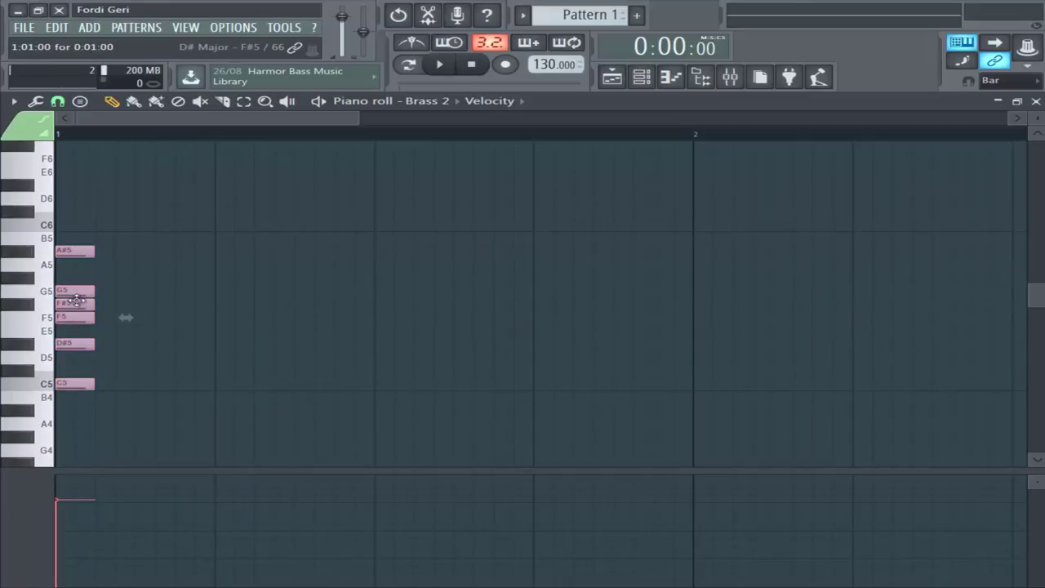
drag(76, 300, 719, 289)
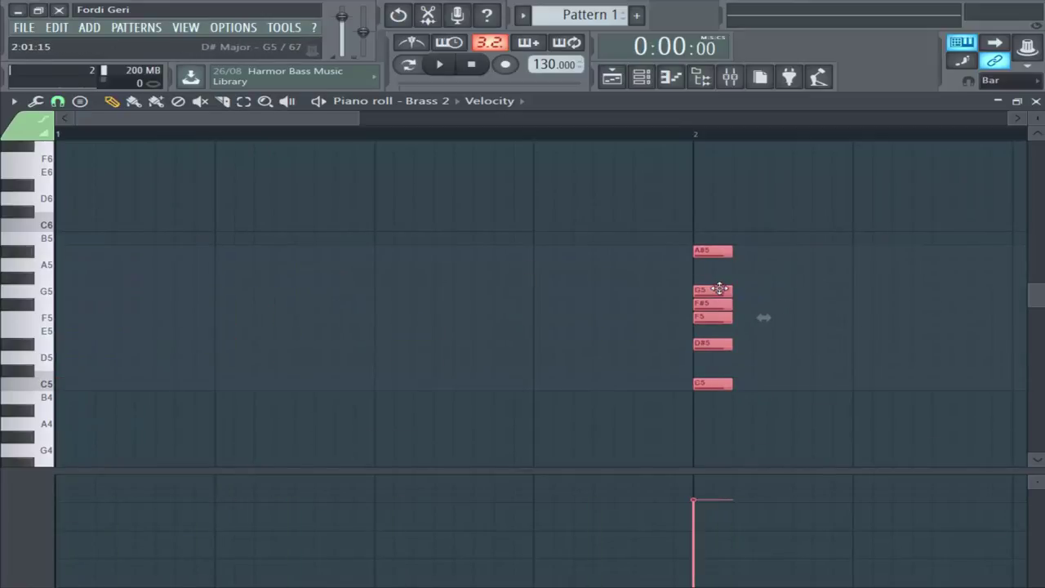
Step: Place a C5 note at the start of bar 1 and play the pattern back in pattern mode
click(41, 386)
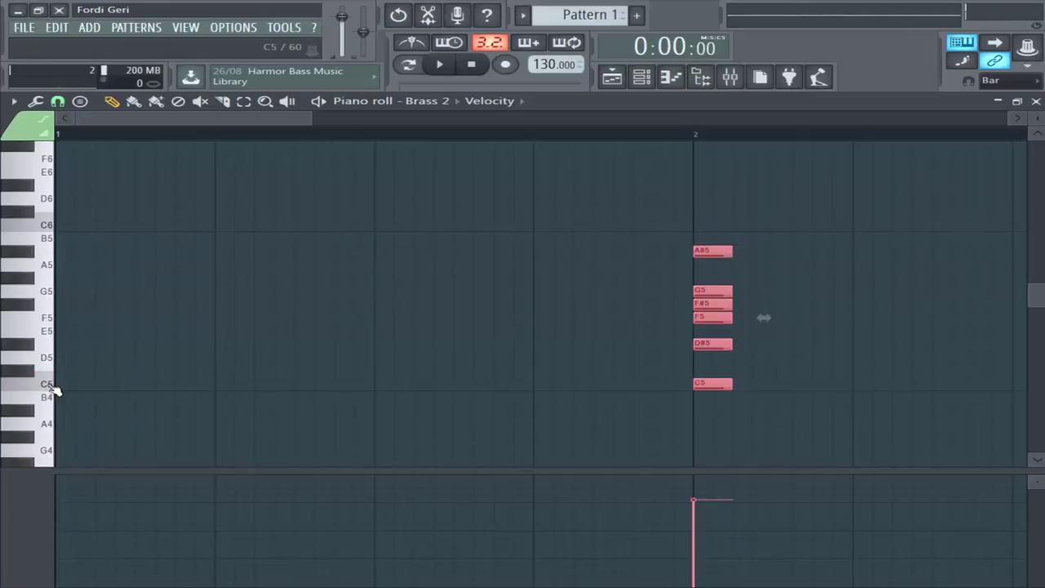
click(50, 386)
click(64, 384)
key(space)
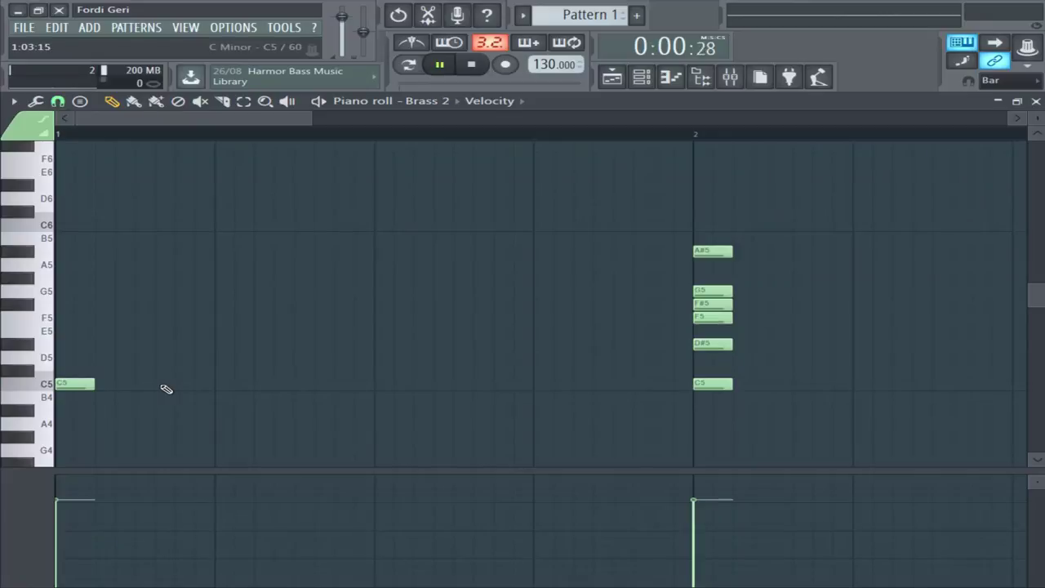
click(408, 65)
key(space)
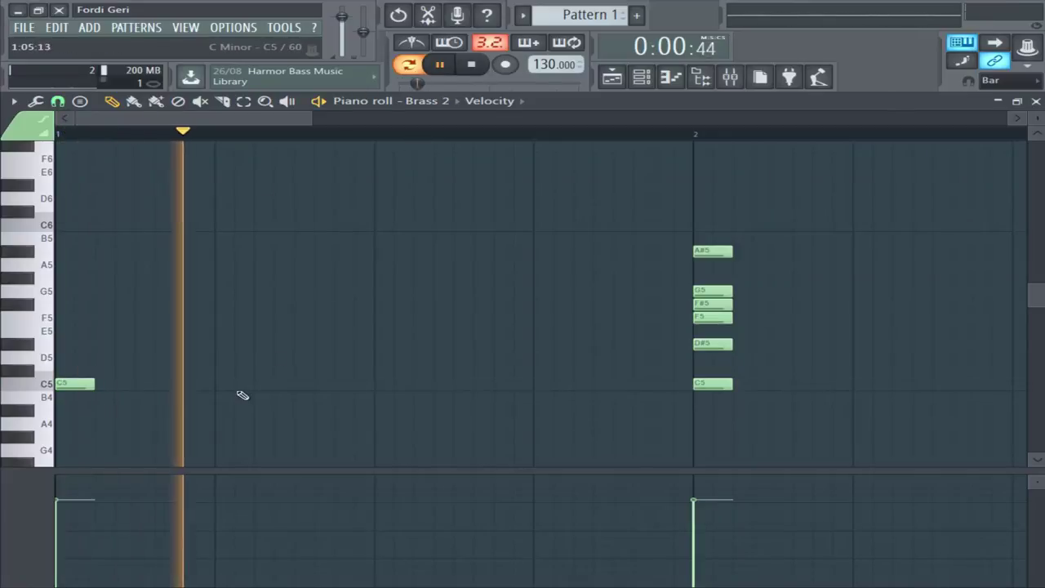
key(space)
Step: Add a C5 note in the second half of beat 1 and a G5 note on beat 2, auditioning the pattern after each
click(160, 384)
key(space)
key(space)
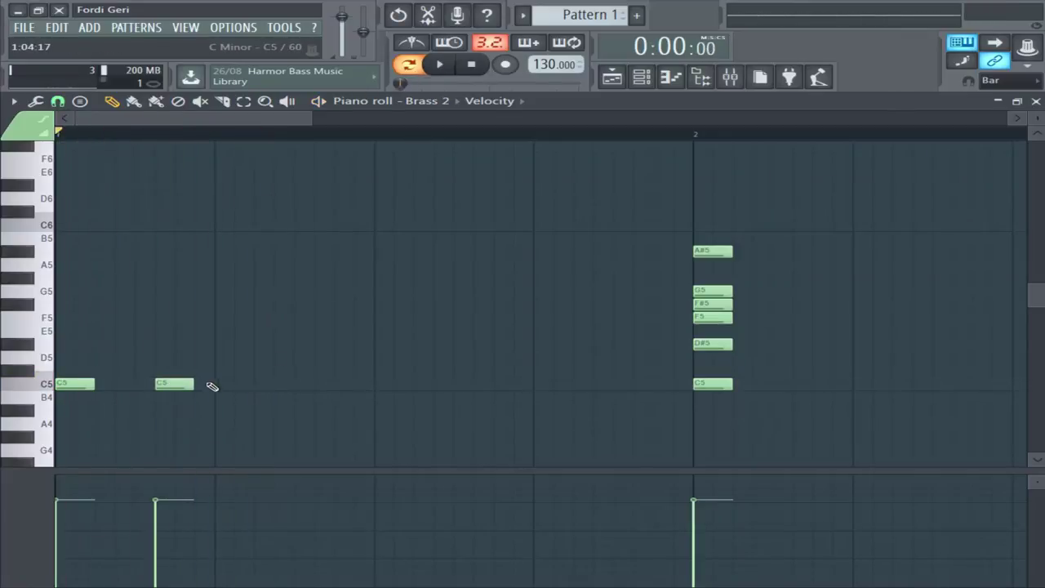
key(space)
key(space)
click(222, 290)
key(space)
key(space)
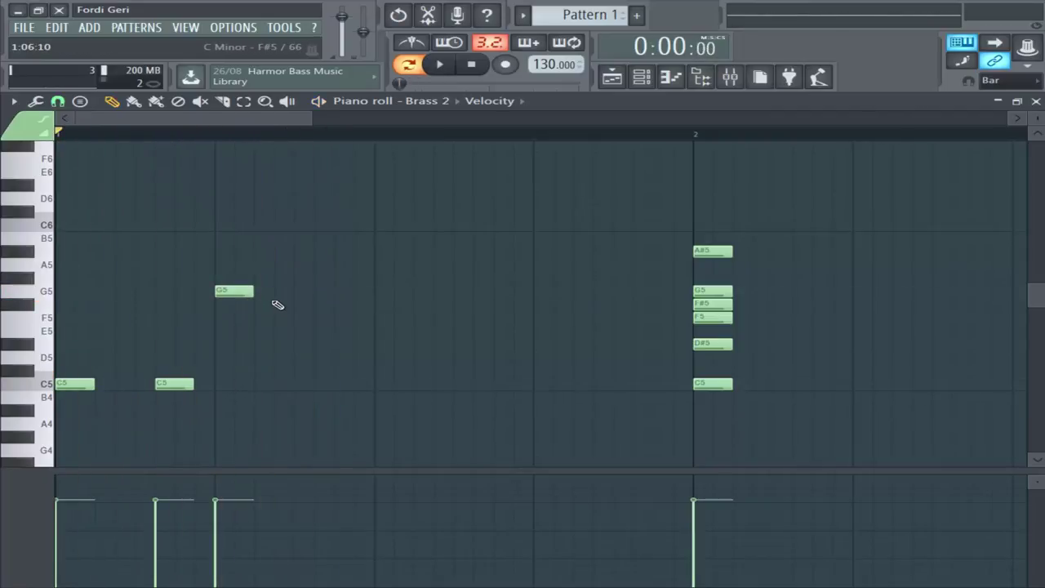
Step: Continue the melody with F5 late in beat 2, D#5 on beat 3, G5 late in beat 3 and A#5 on beat 4
click(343, 317)
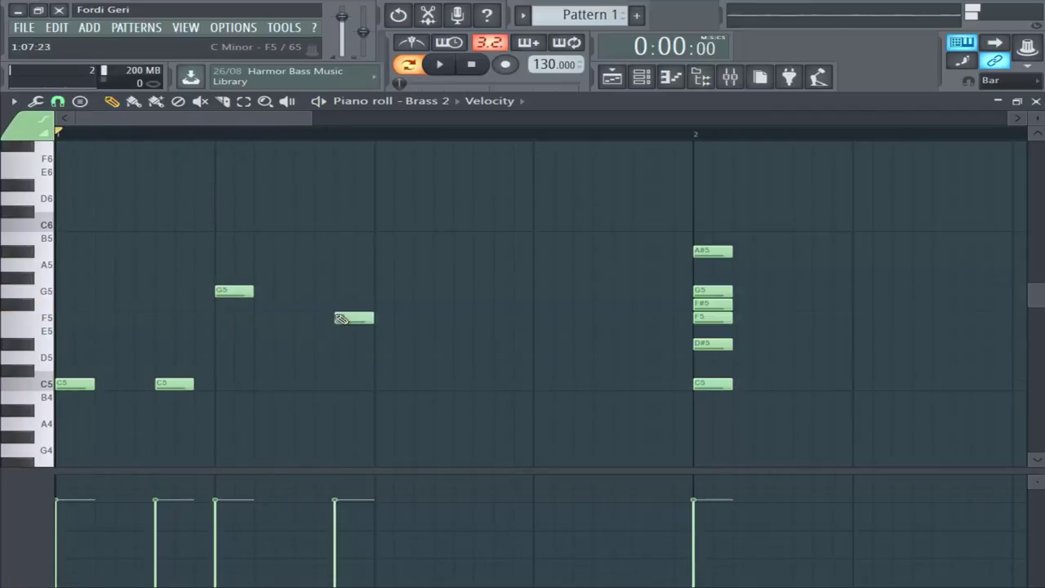
drag(343, 317, 333, 318)
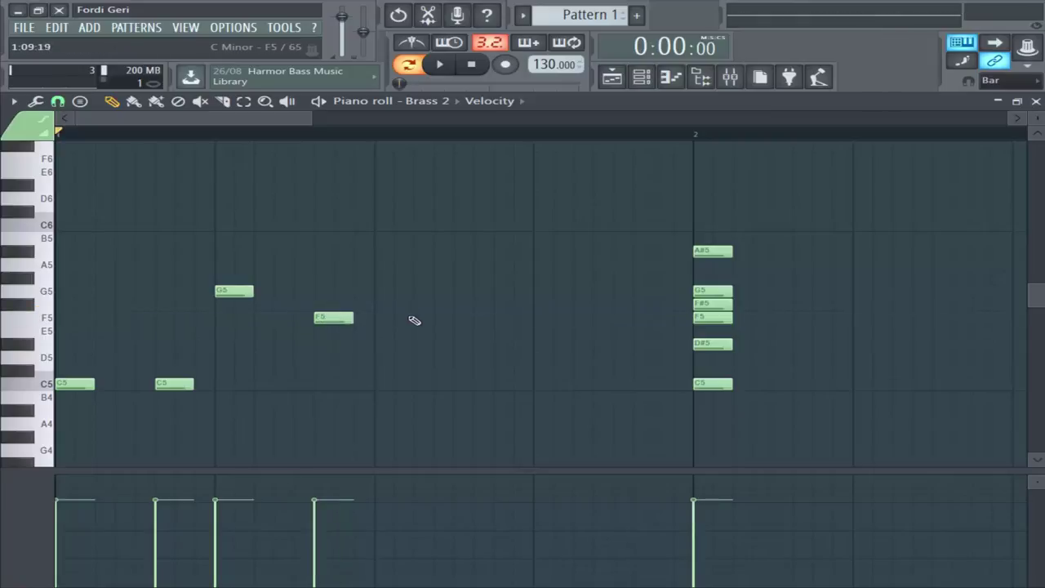
click(378, 344)
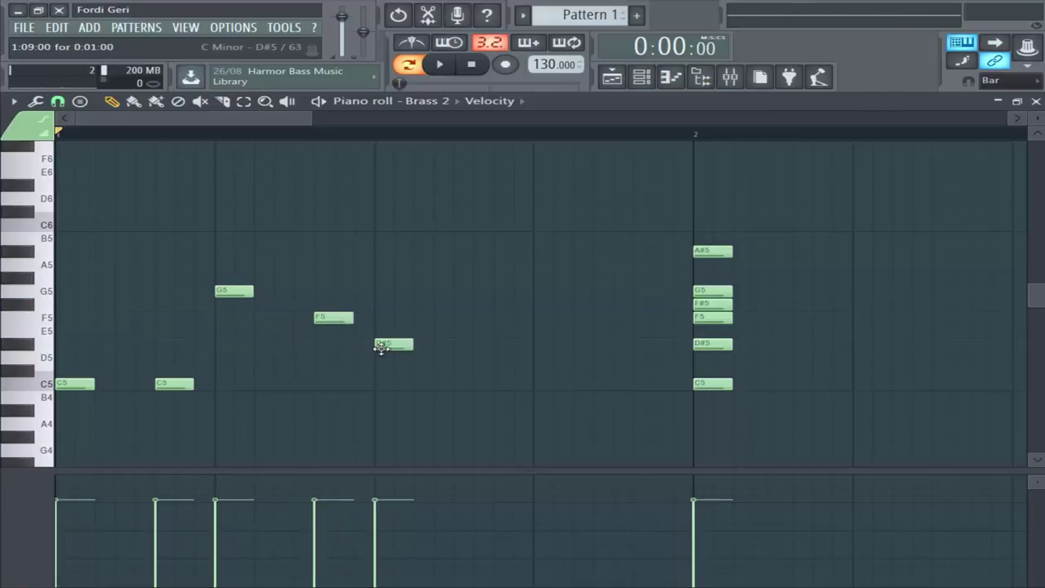
click(483, 292)
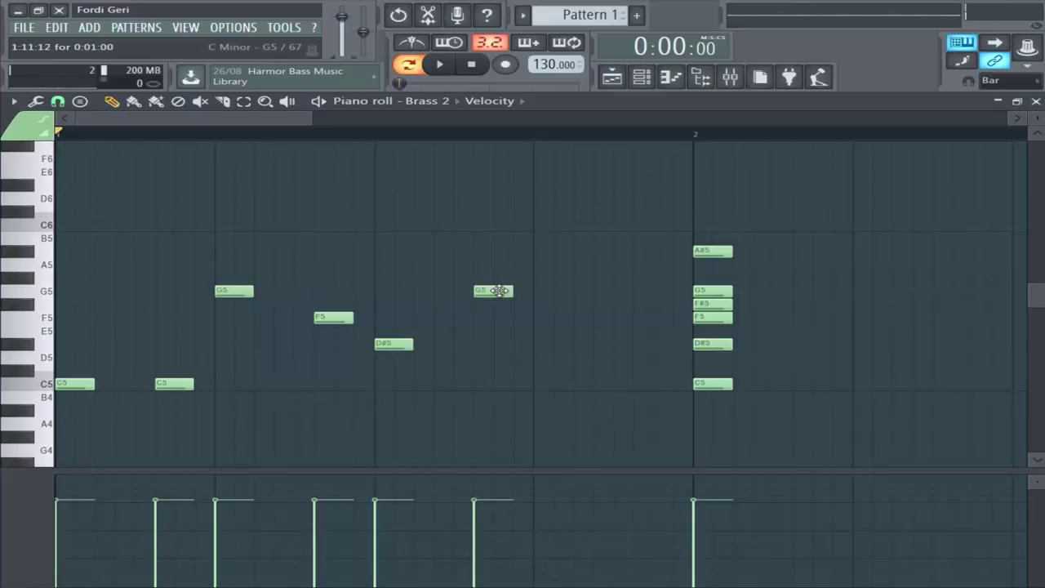
click(546, 252)
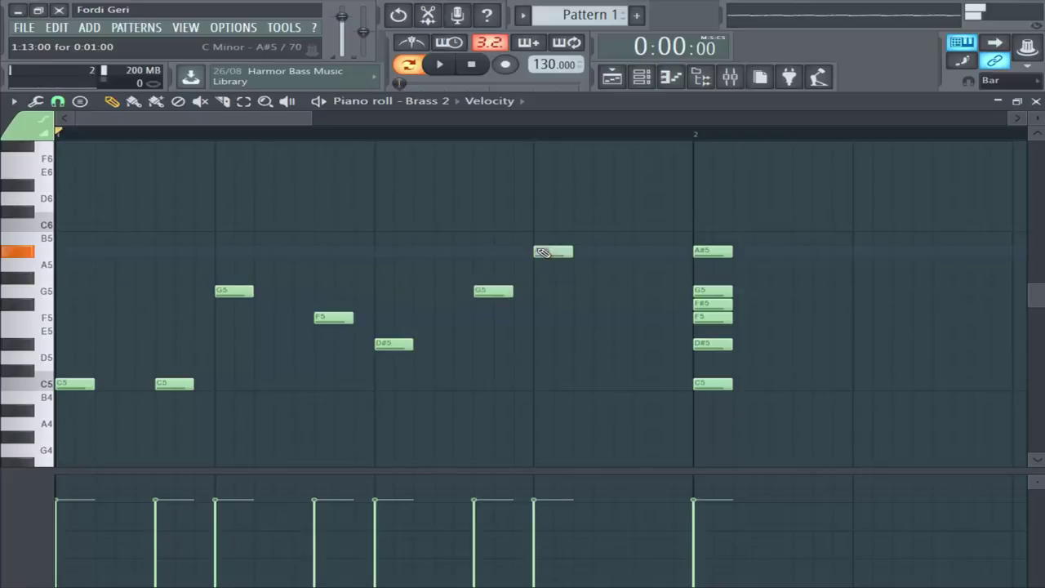
Step: Play back the melody and add a final F#5 note late in beat 4 of bar 1
key(space)
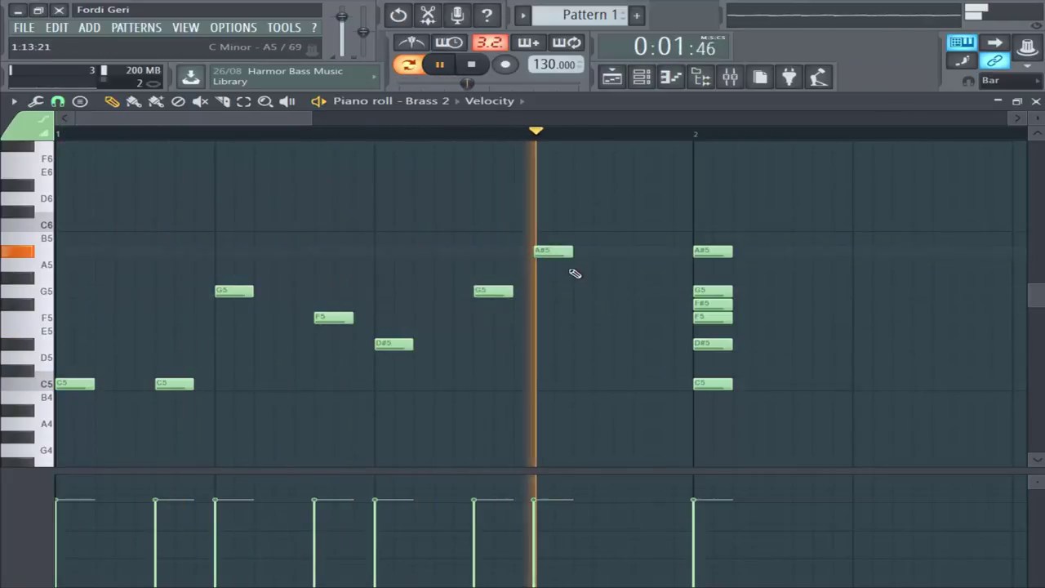
key(space)
click(600, 304)
drag(600, 304, 650, 307)
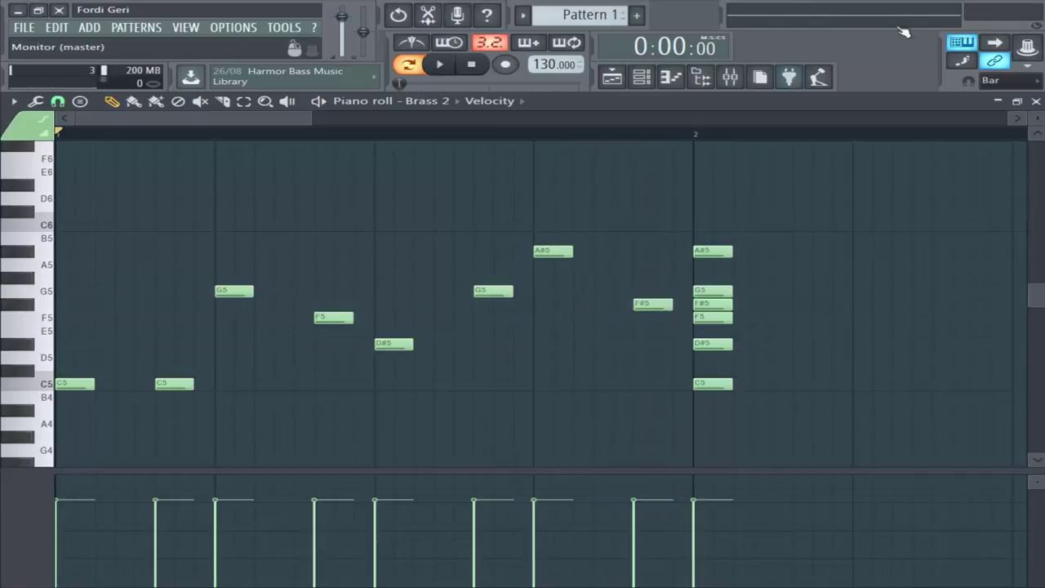
Step: Close the piano roll and place Pattern 1 on playlist Track 1 at bars 1 and 2, trimming each clip to one bar
click(1036, 101)
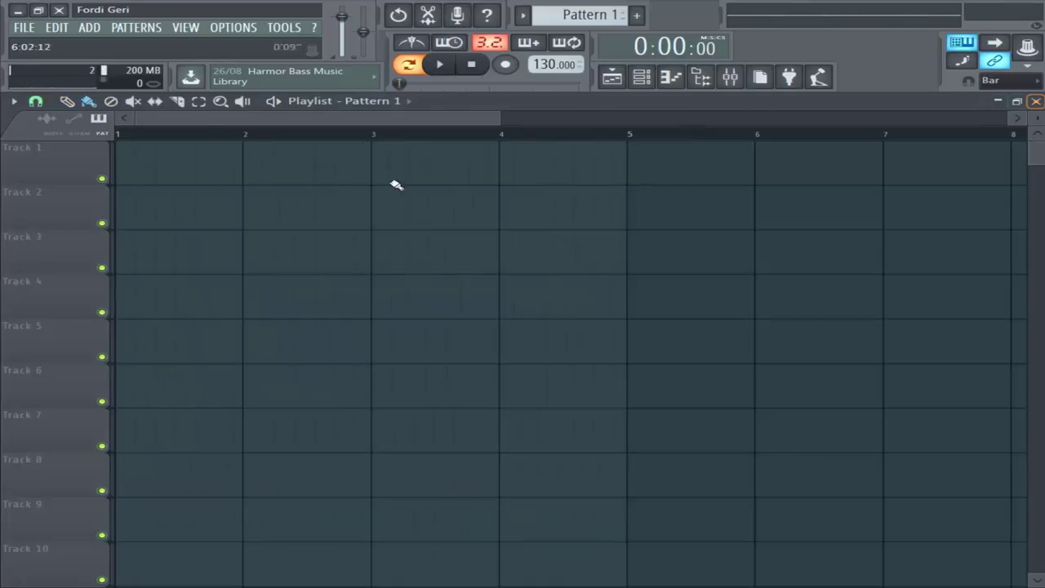
click(130, 161)
drag(365, 169, 281, 169)
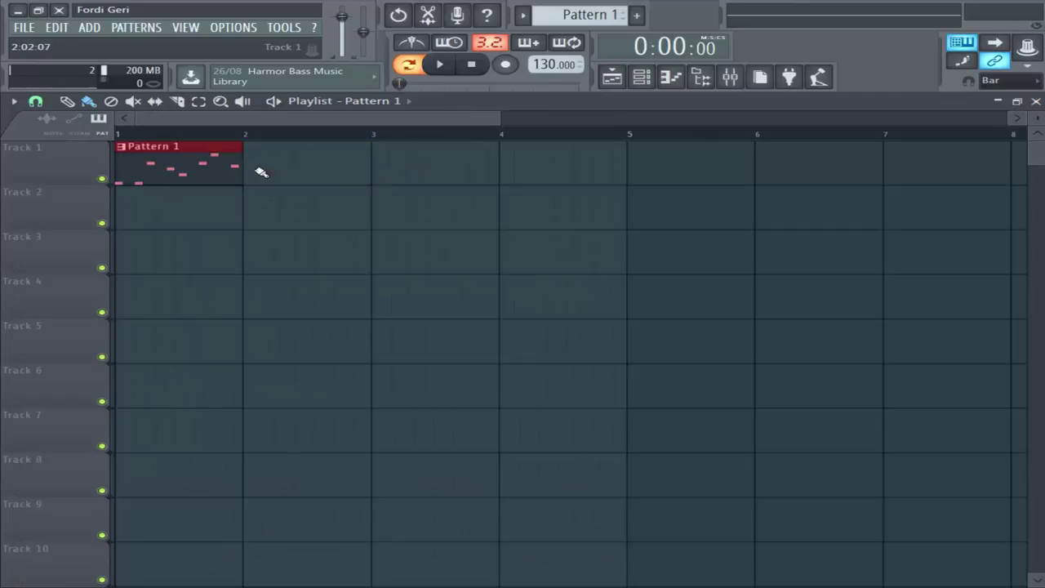
click(261, 173)
drag(496, 171, 414, 183)
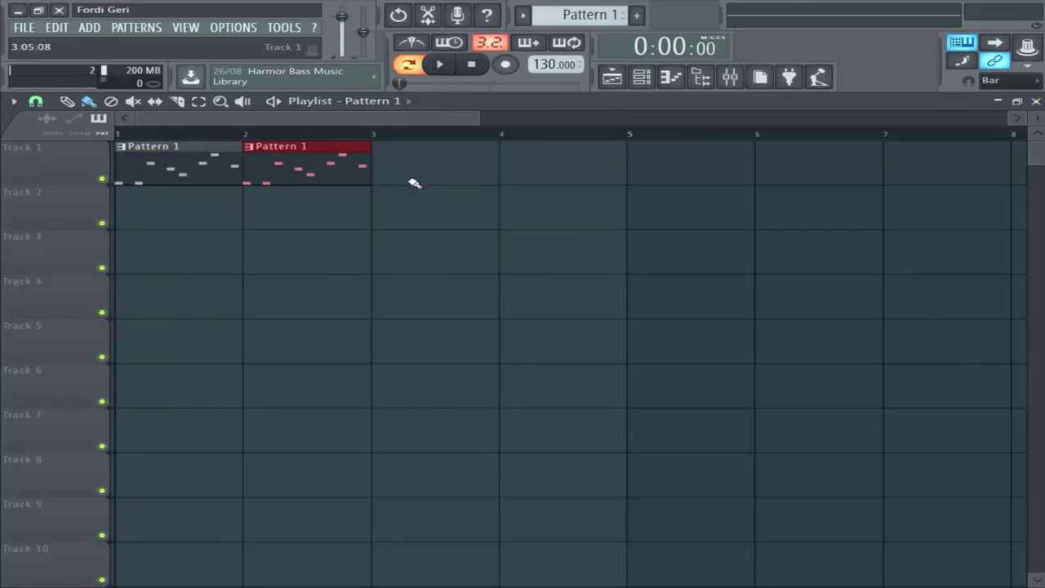
Step: Switch to song mode and play back the two Pattern 1 clips in the playlist
key(space)
click(408, 65)
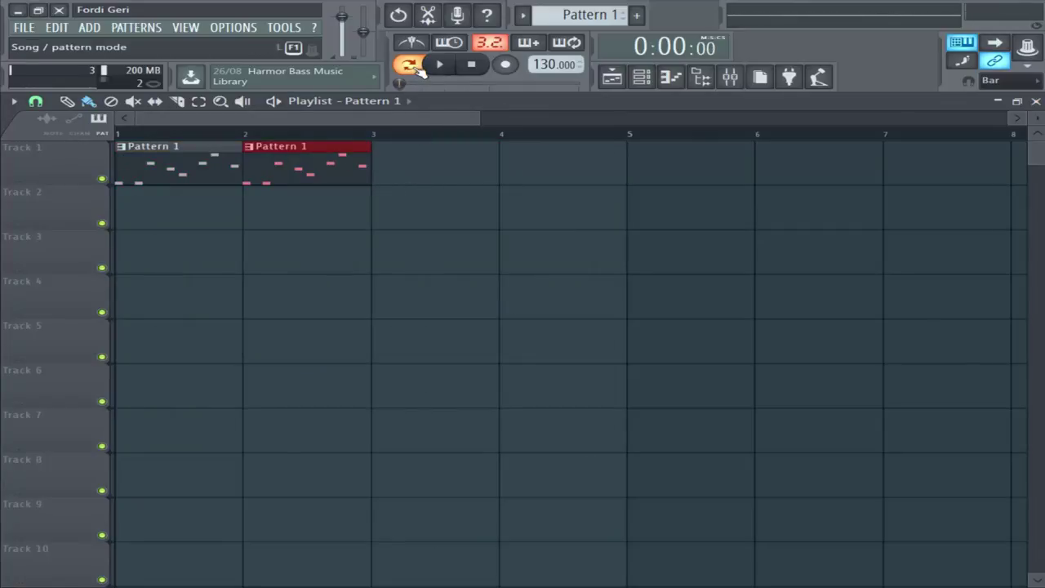
right_click(440, 266)
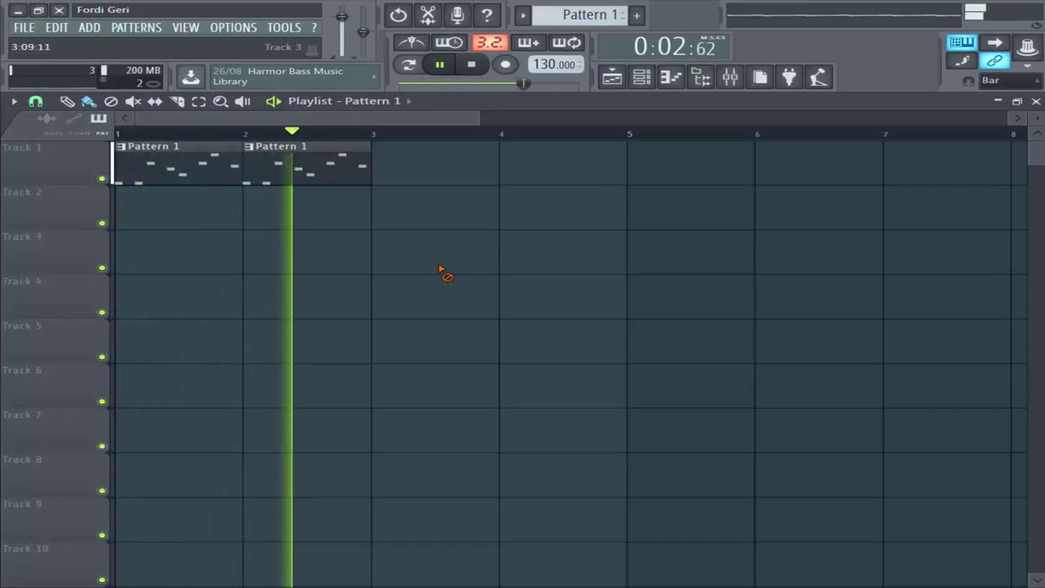
key(space)
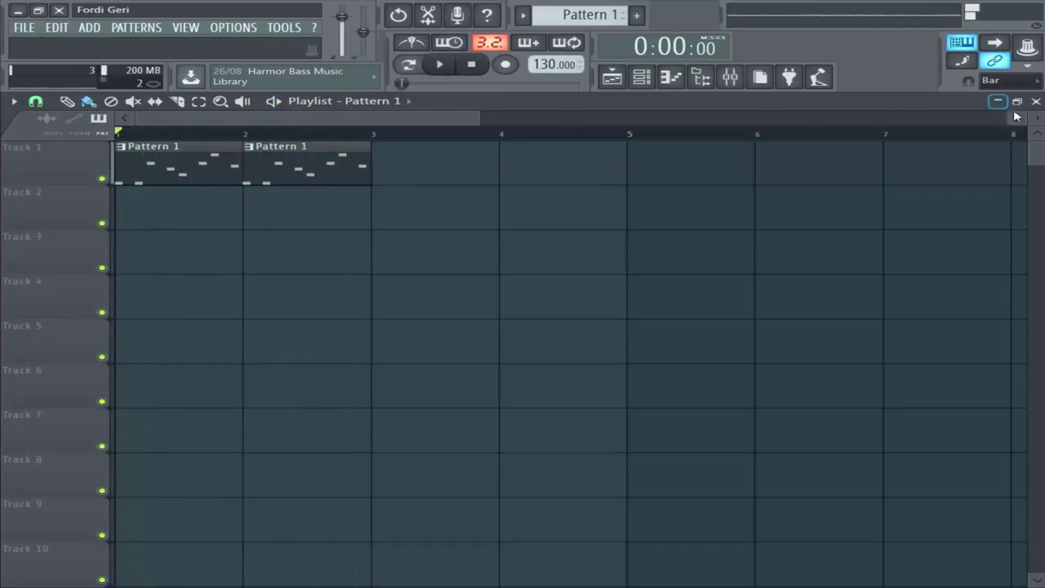
Step: Reopen the Brass 2 piano roll, choose the Major scale stamp and delete all existing notes
click(670, 76)
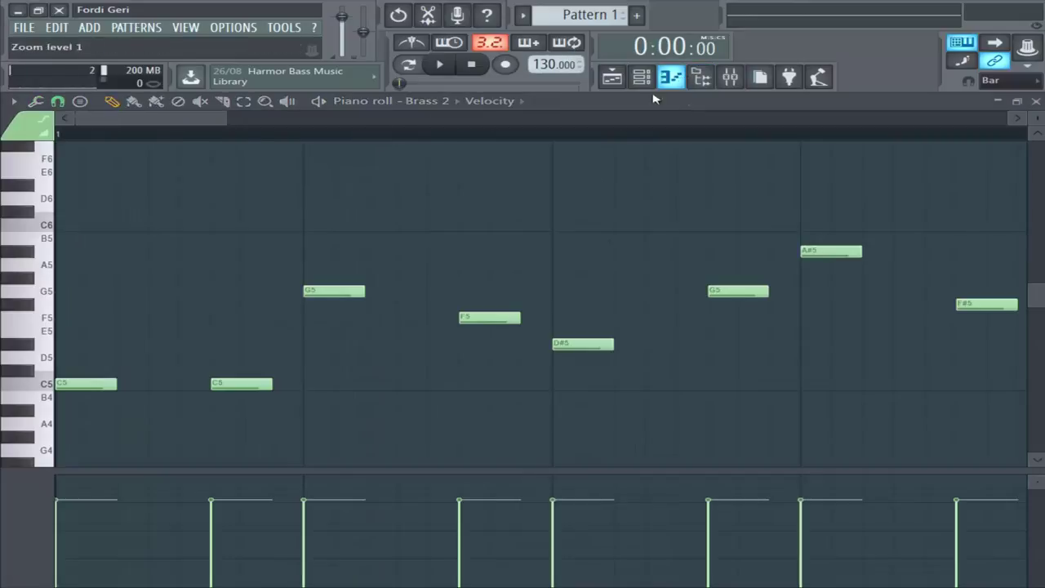
click(79, 102)
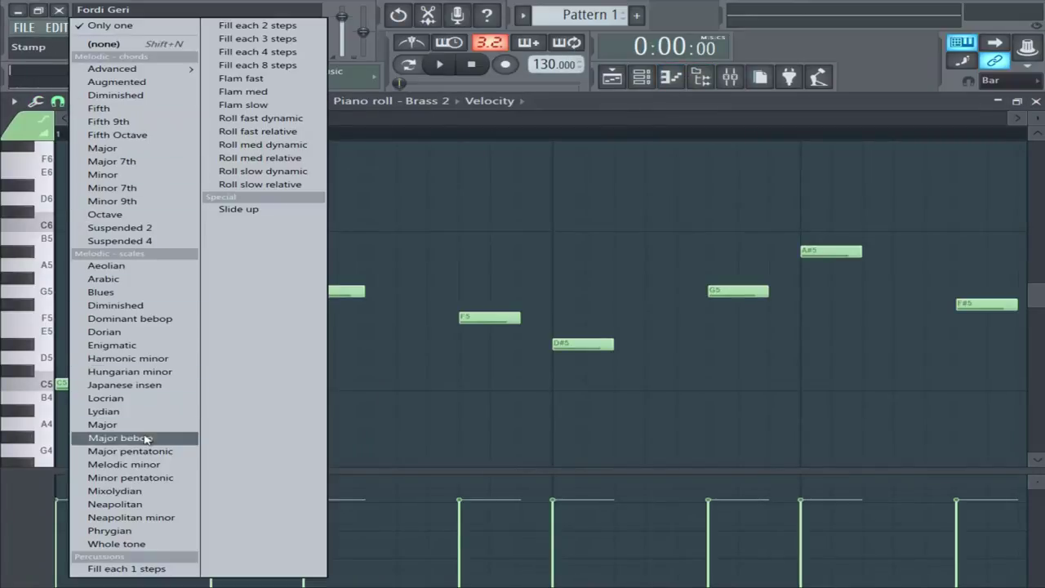
click(114, 424)
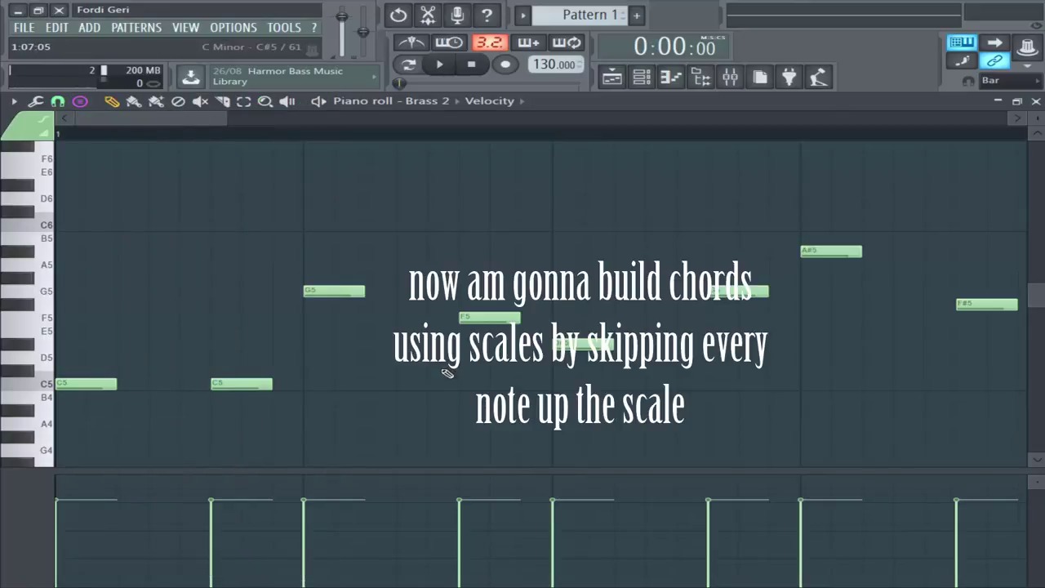
key(ctrl+a)
key(Delete)
Step: Stamp the Major scale from C5 at the start of bar 1 and move its notes to beat 4
key(space)
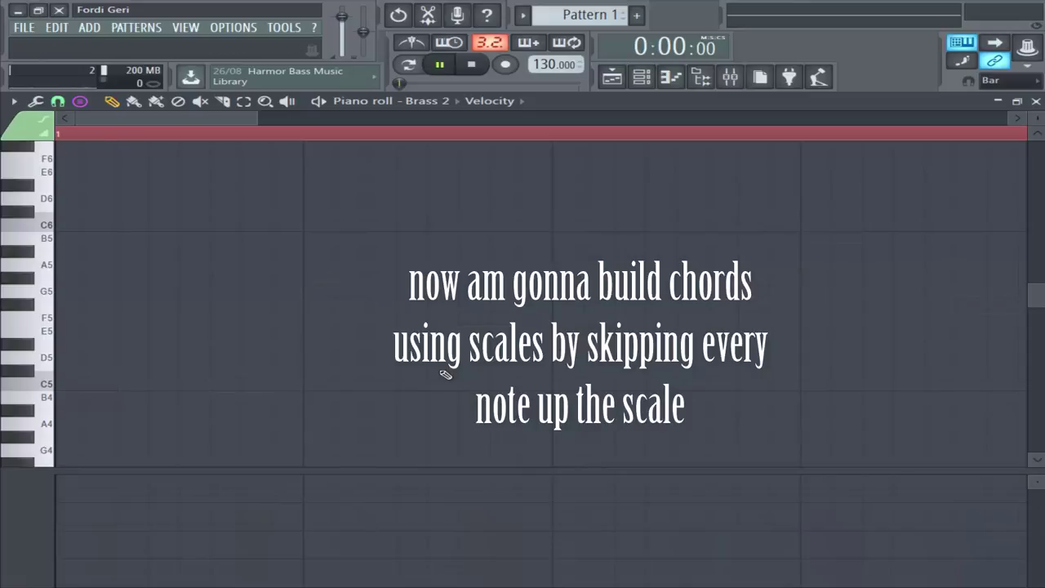
key(space)
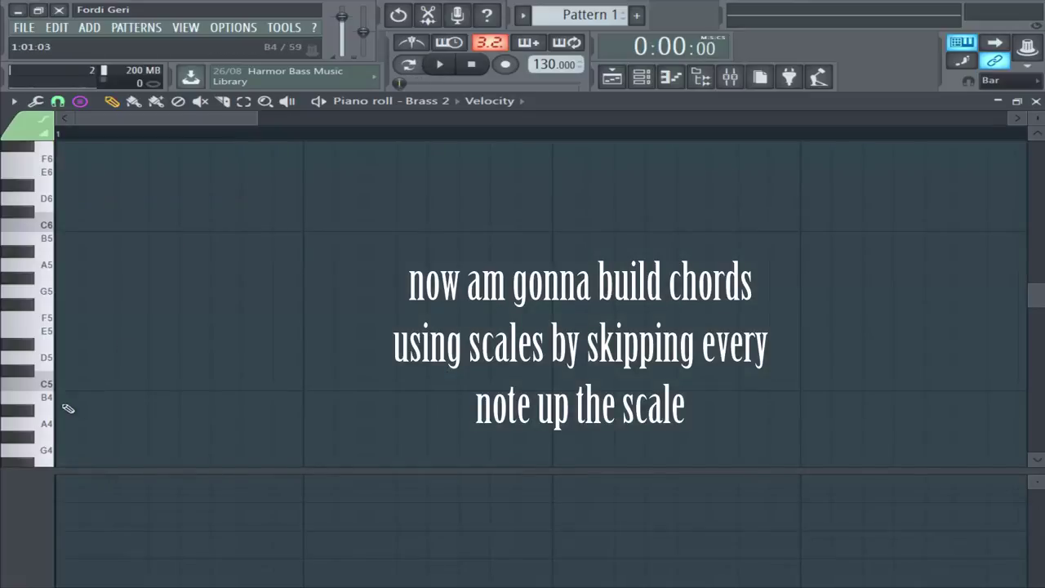
click(61, 383)
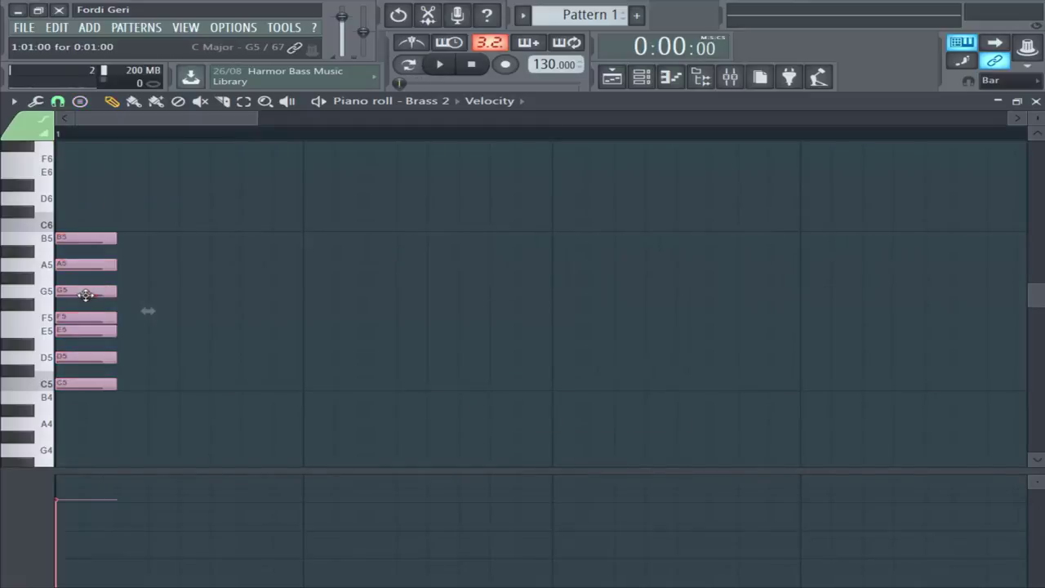
drag(85, 294, 833, 294)
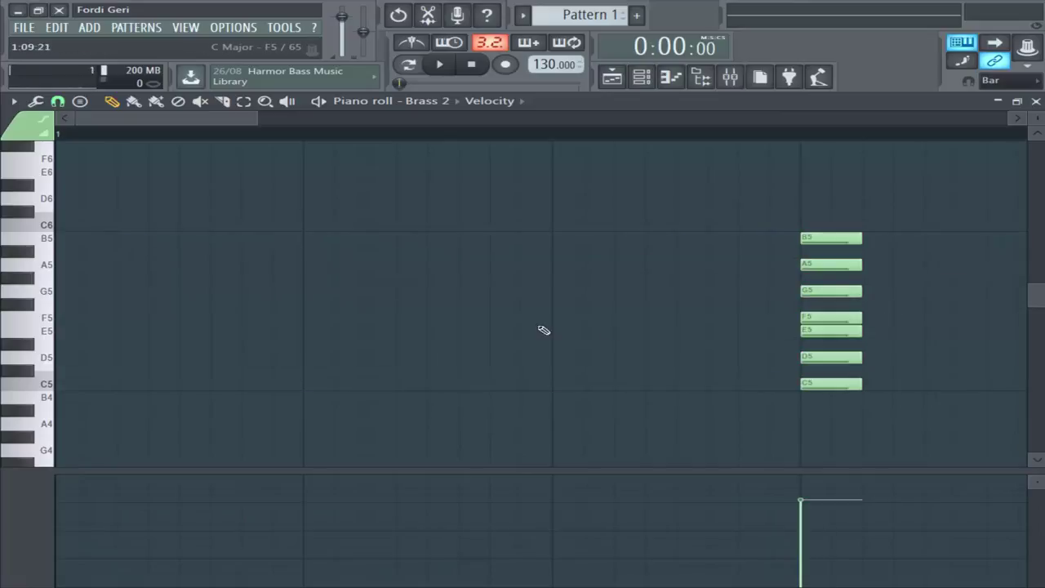
Step: Draw a C5 note at the start of bar 1 and make it one beat long
click(71, 385)
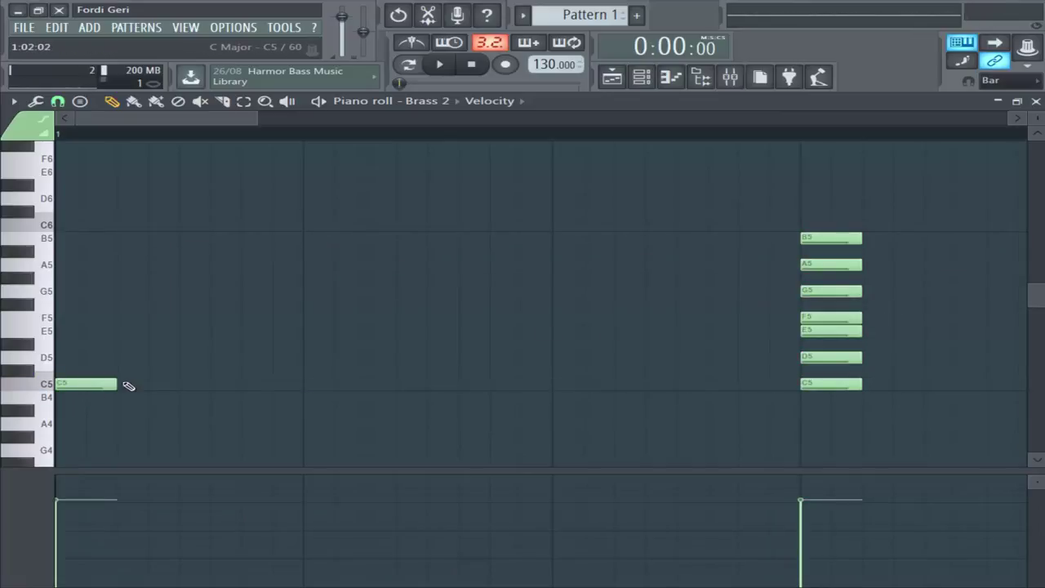
key(ctrl+z)
drag(89, 389, 168, 384)
scroll(135, 376, down, 3)
scroll(136, 376, down, 1)
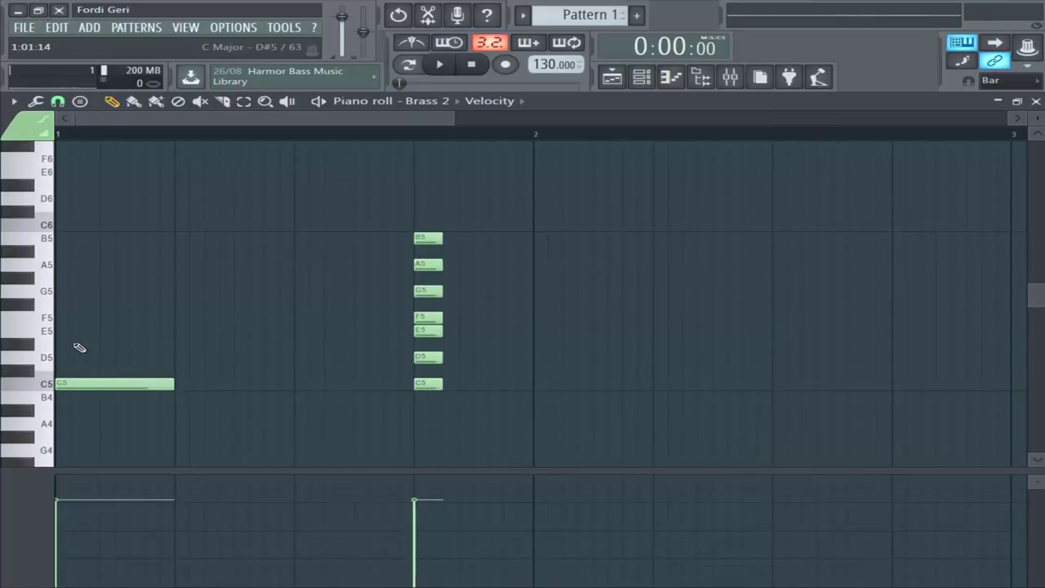
Step: Stack one-beat E5, G5 and B5 notes above the C5 at the start of bar 1 and play the chord back
drag(67, 343, 54, 312)
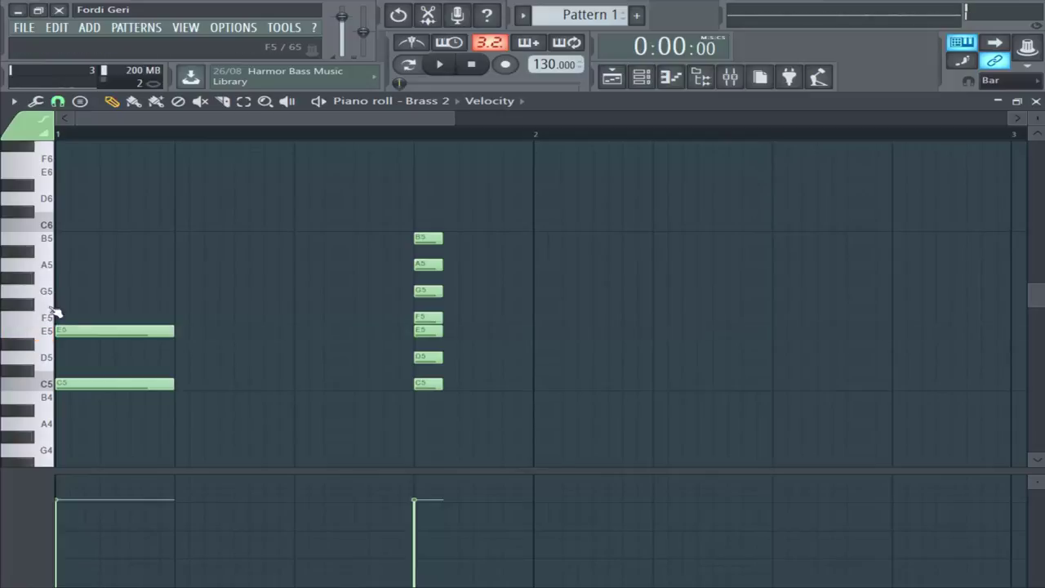
click(75, 291)
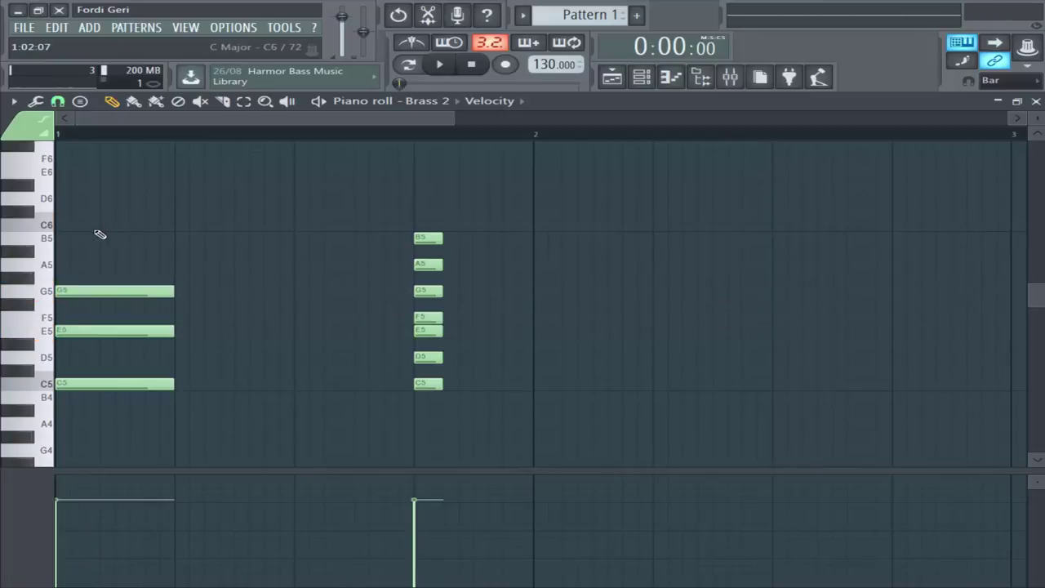
drag(99, 232, 98, 238)
key(space)
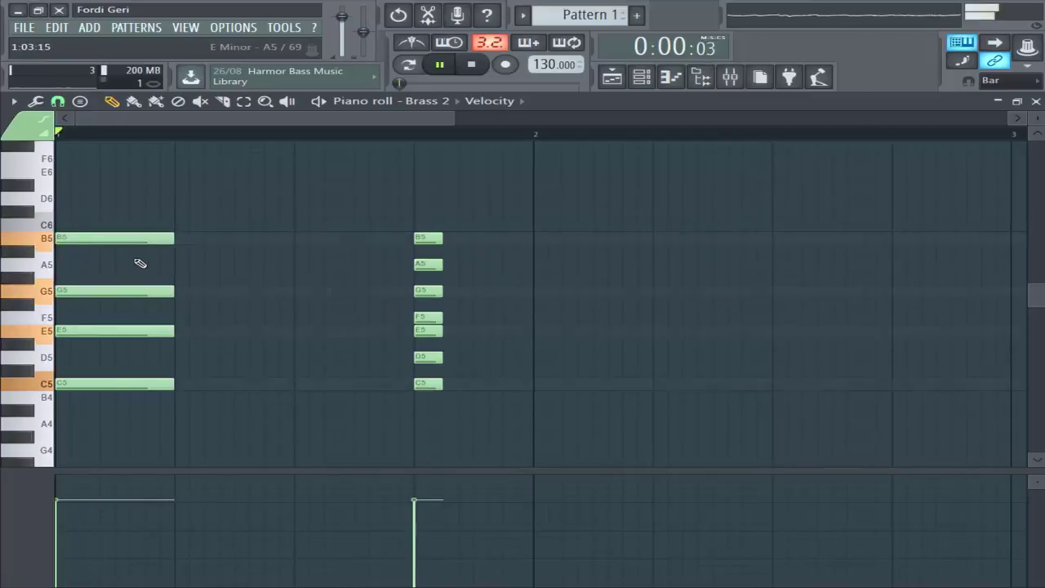
key(space)
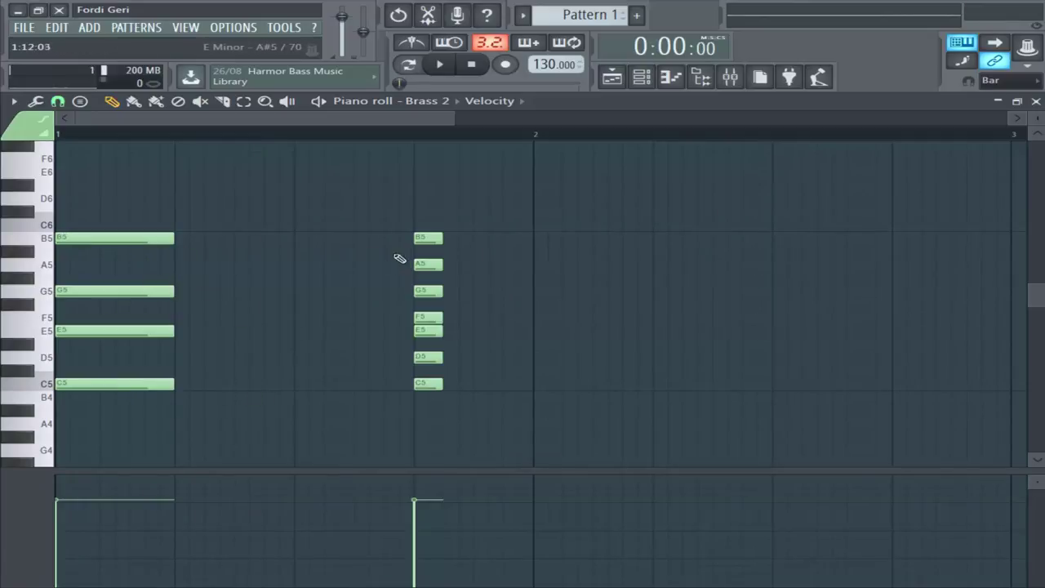
Step: Copy the Major scale on beat 4 upward to start at B5 and downward to end at C5
drag(433, 266, 434, 230)
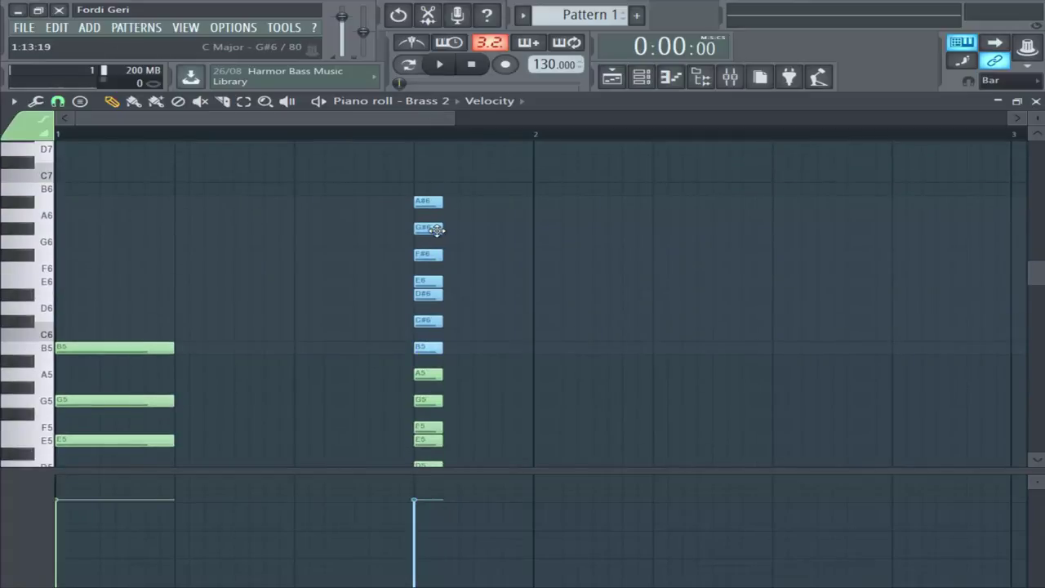
drag(425, 284, 422, 424)
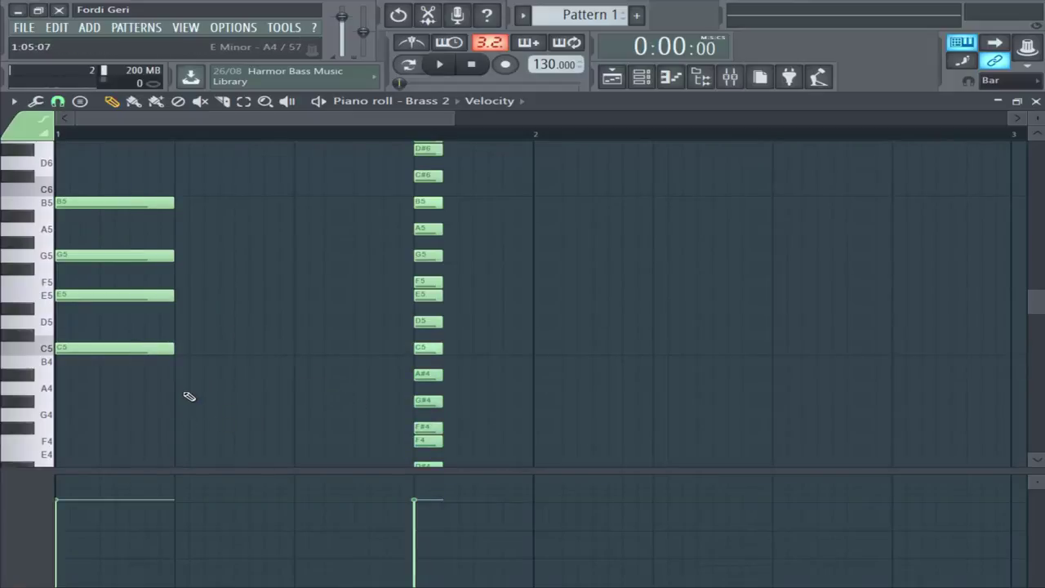
Step: Audition C5, G4 and G#4, and build a one-beat chord of G#4, C5, E5 and G5 on beat 2
click(45, 350)
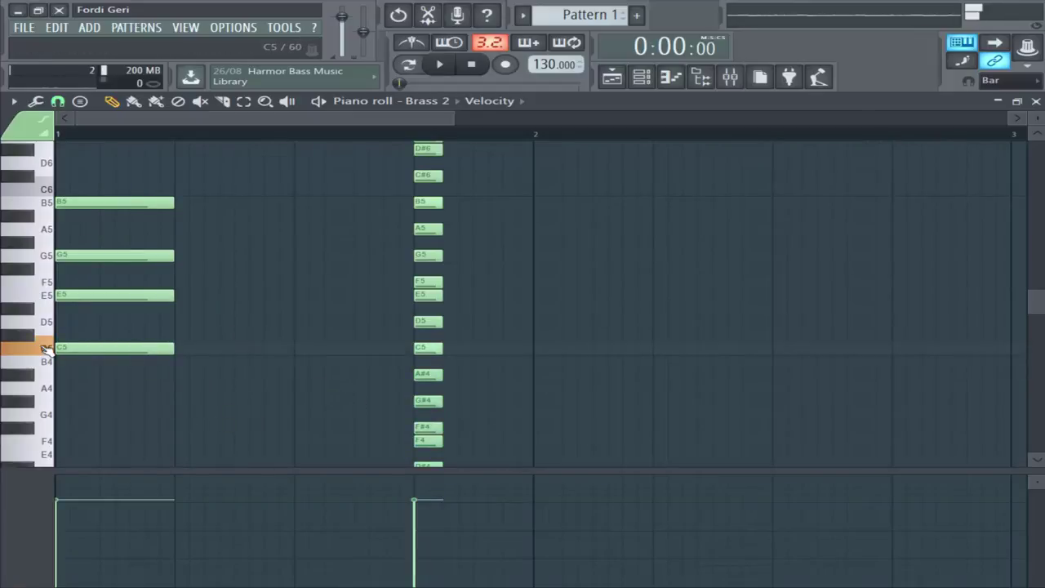
click(49, 414)
click(46, 347)
click(35, 400)
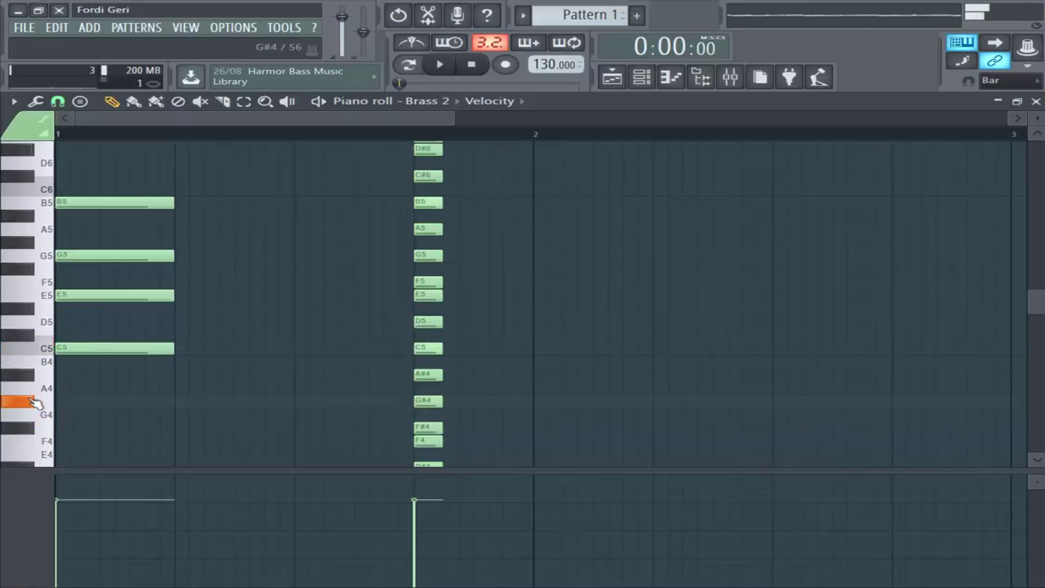
drag(164, 401, 177, 402)
right_click(178, 402)
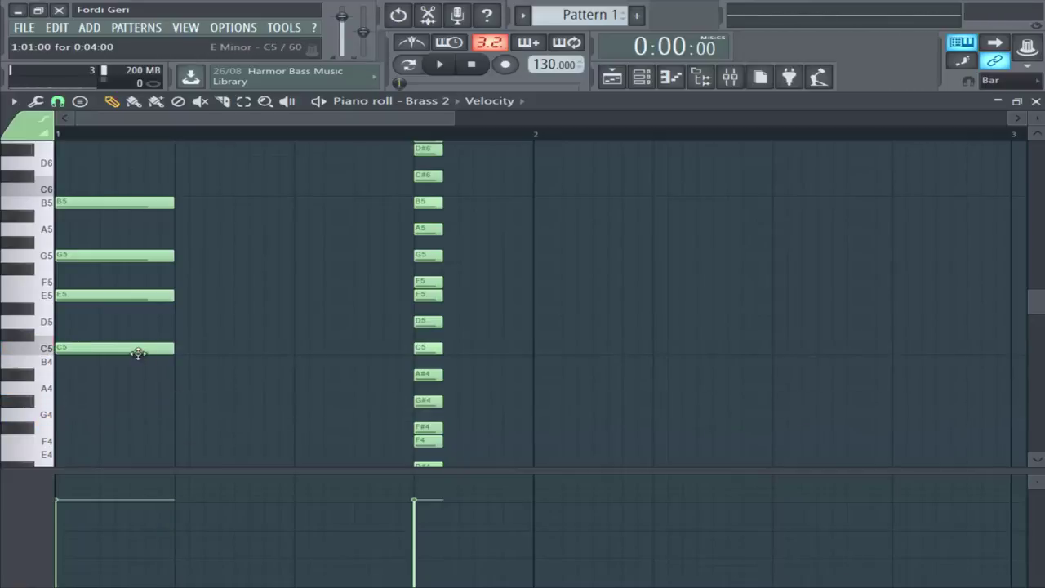
click(176, 401)
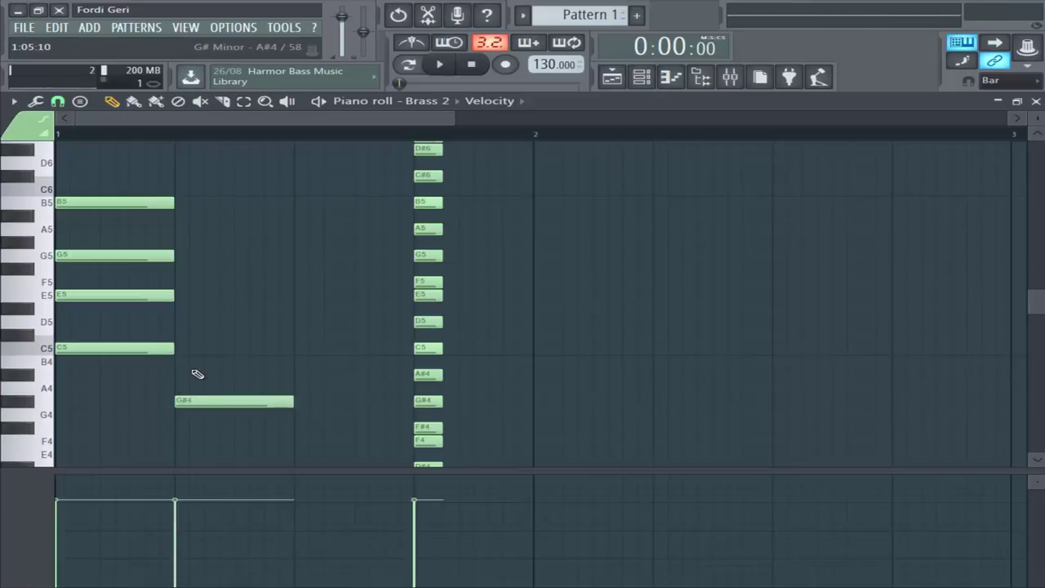
drag(188, 351, 175, 347)
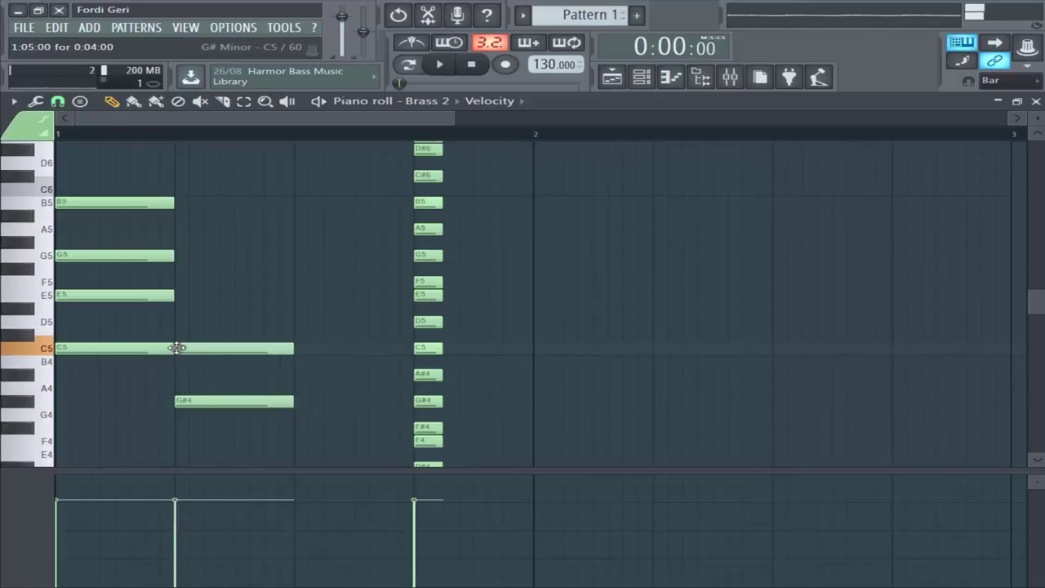
drag(202, 293, 176, 296)
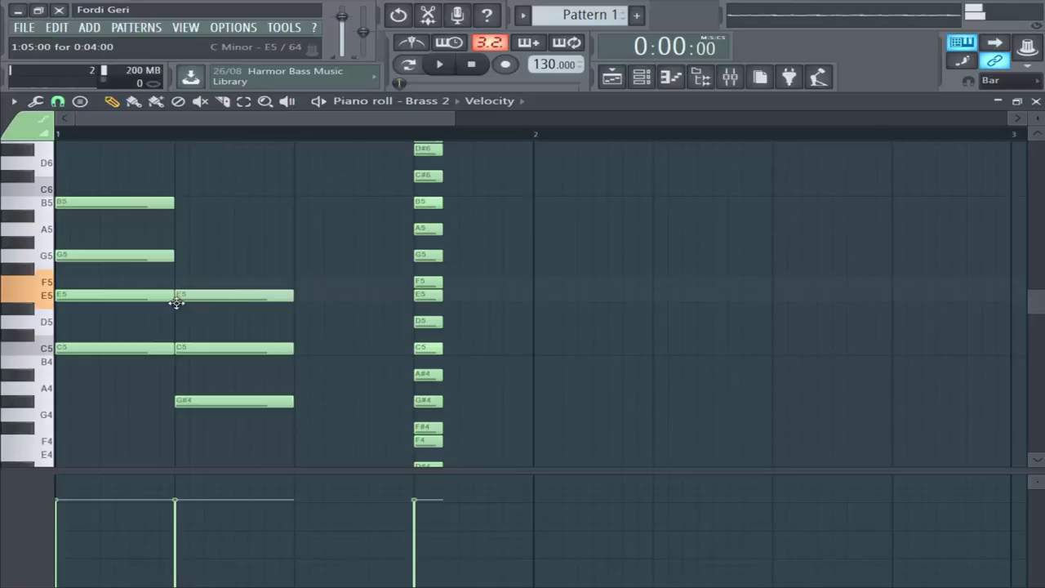
click(181, 258)
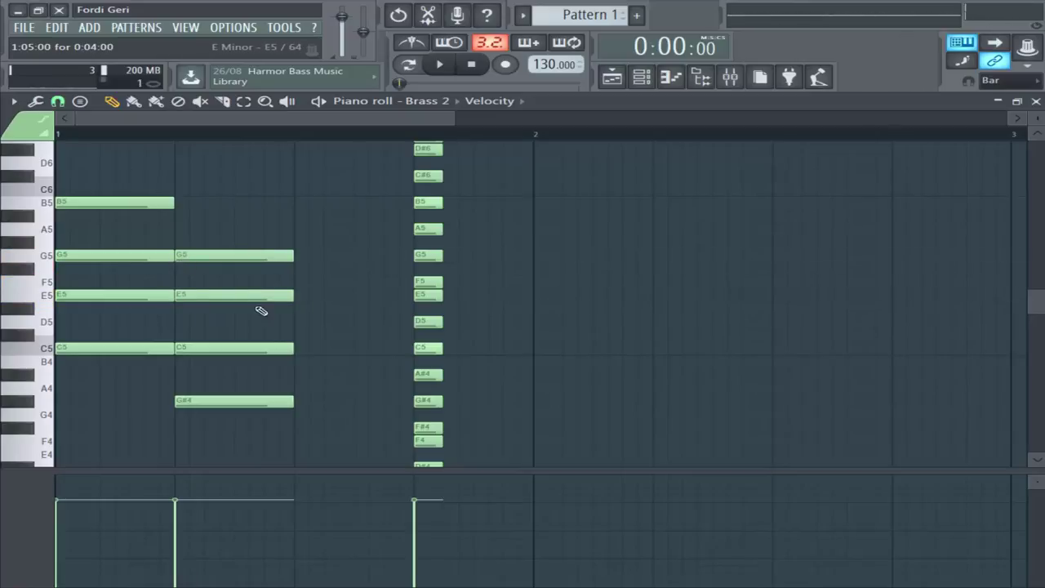
Step: Play back the two chords on beats 1 and 2
key(space)
key(space)
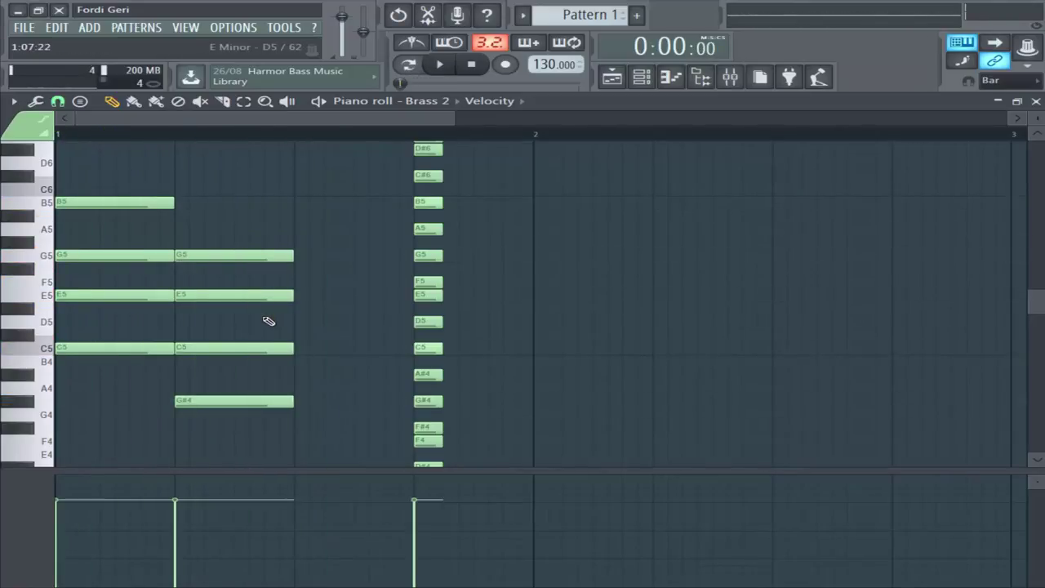
key(space)
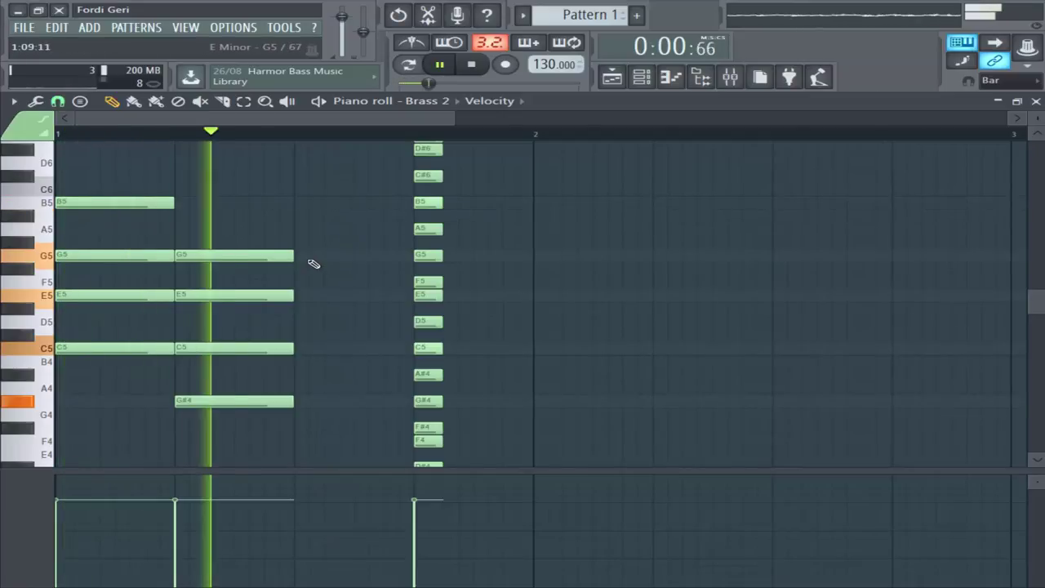
key(space)
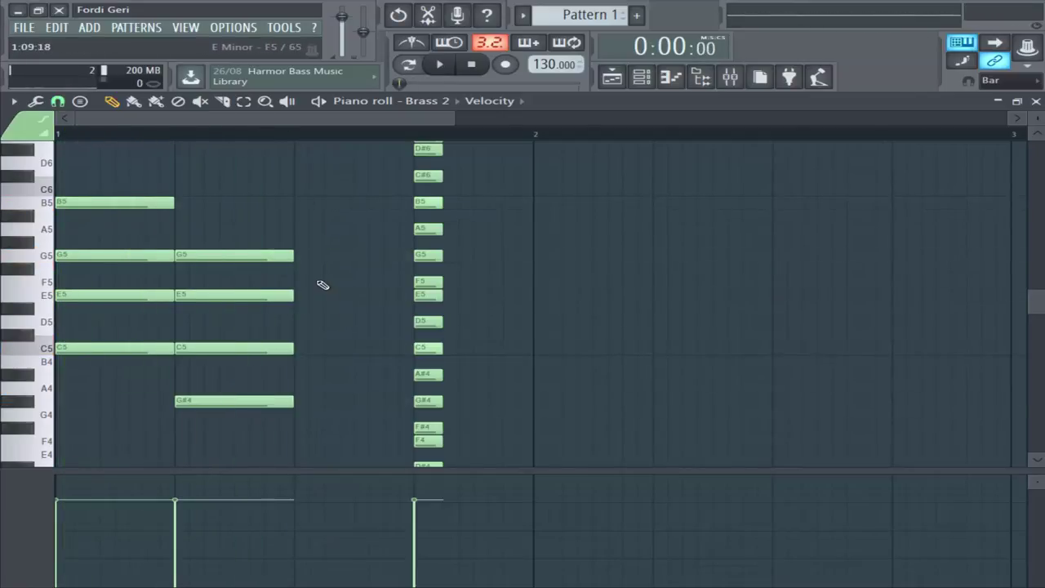
Step: Stack one-beat E5, G5, B5 and D#6 notes on beat 3 of bar 1
click(298, 296)
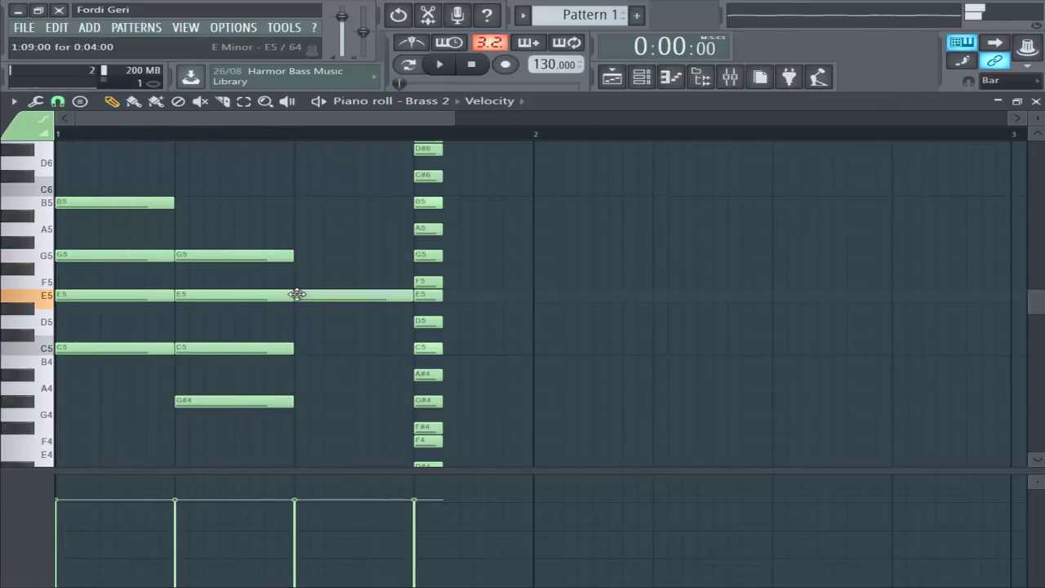
click(296, 256)
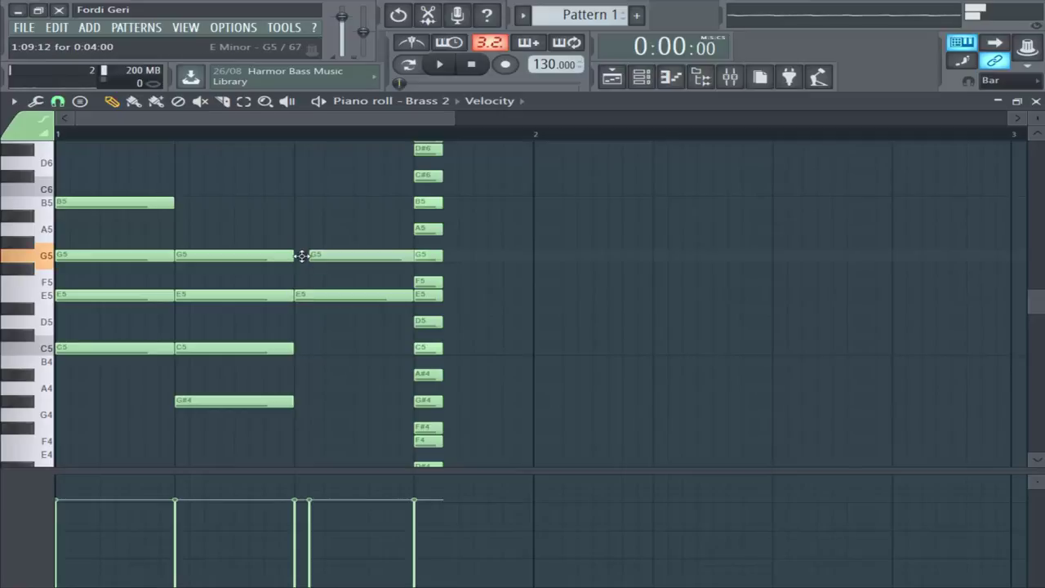
click(300, 203)
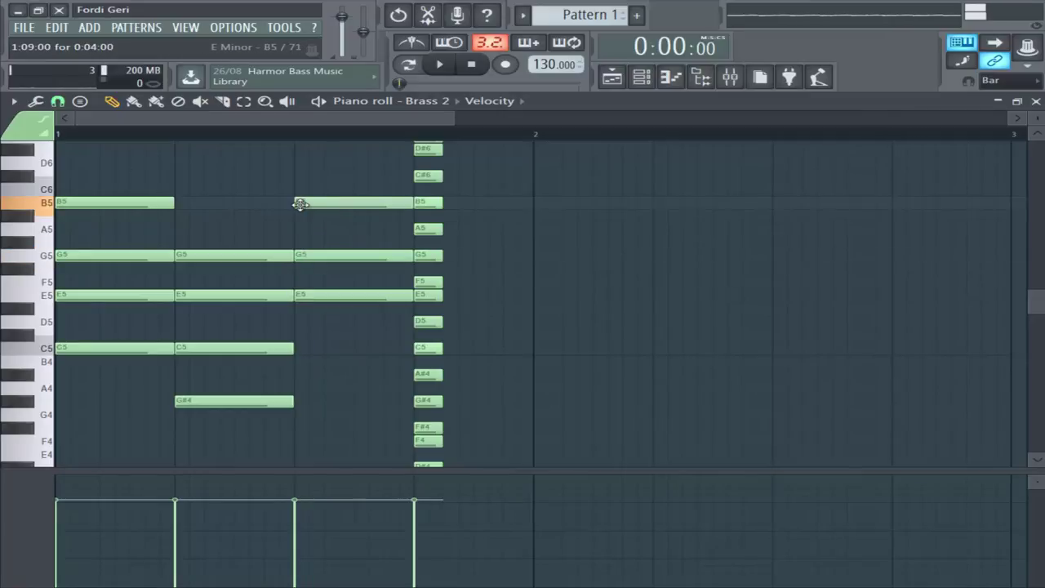
click(296, 148)
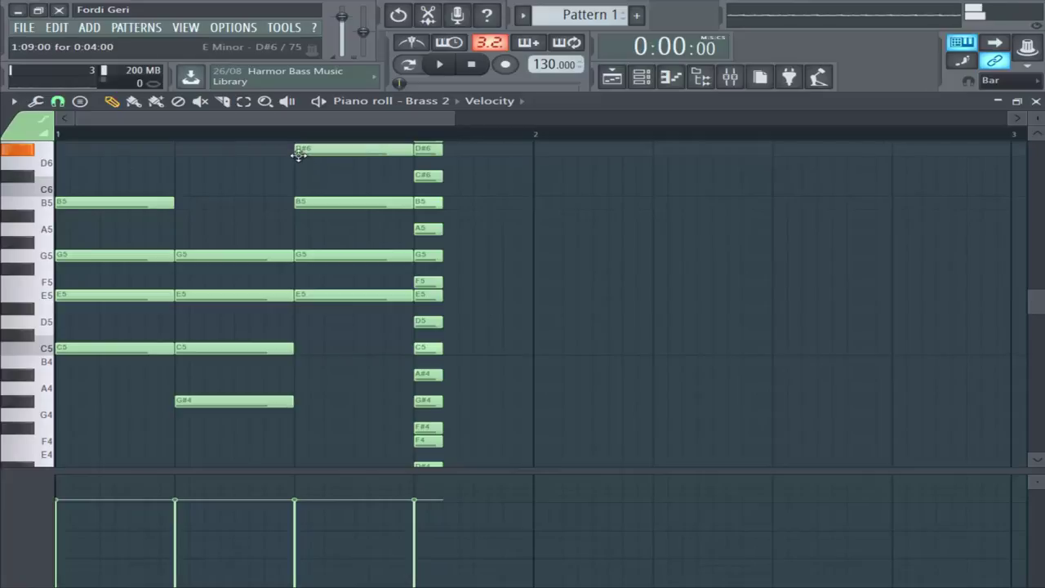
Step: Move all the guide scale notes from beat 4 of bar 1 to beat 2 of bar 2
scroll(548, 191, up, 3)
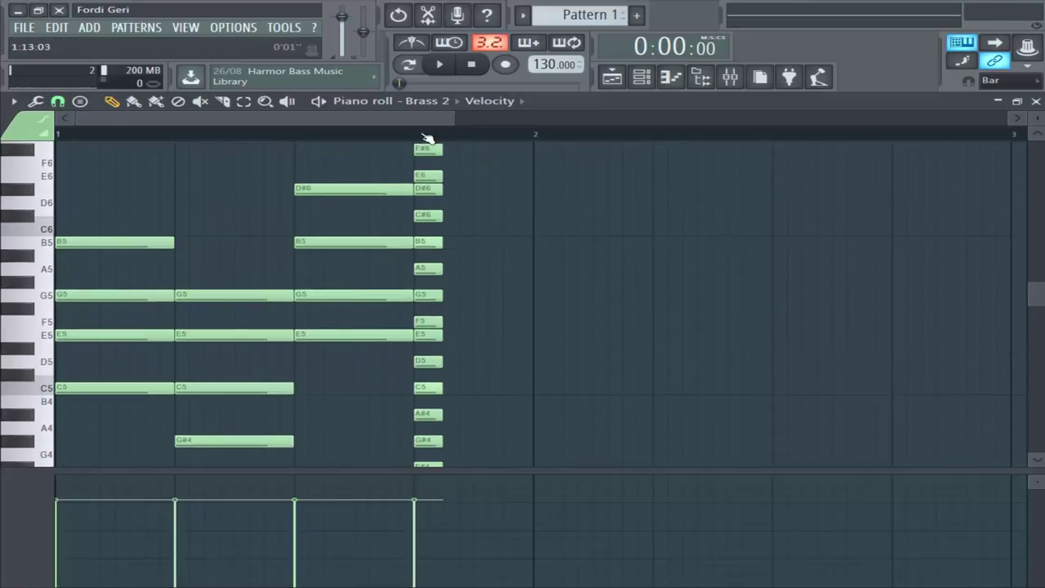
click(426, 136)
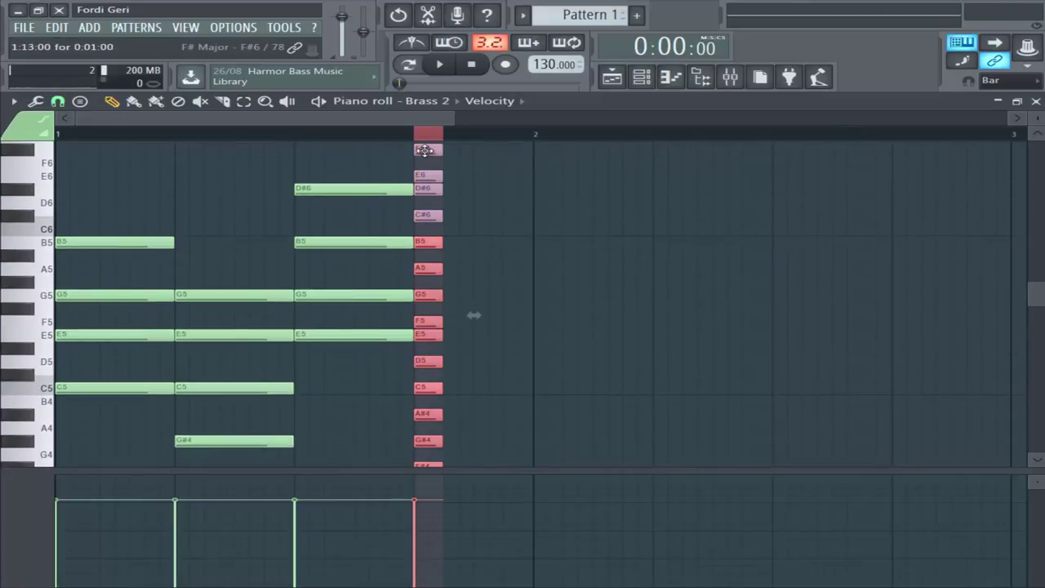
drag(424, 150, 544, 153)
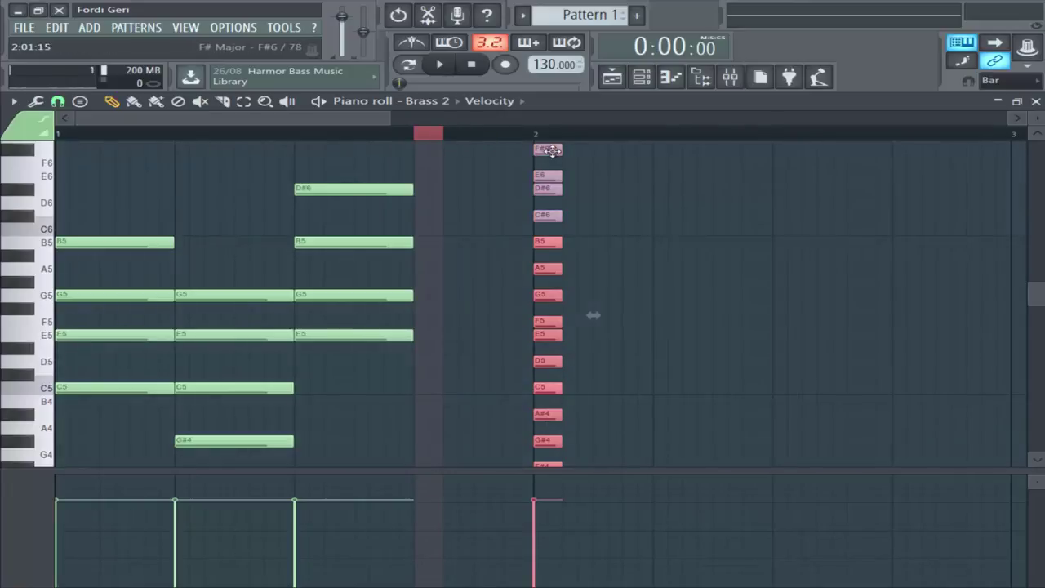
drag(561, 158, 669, 155)
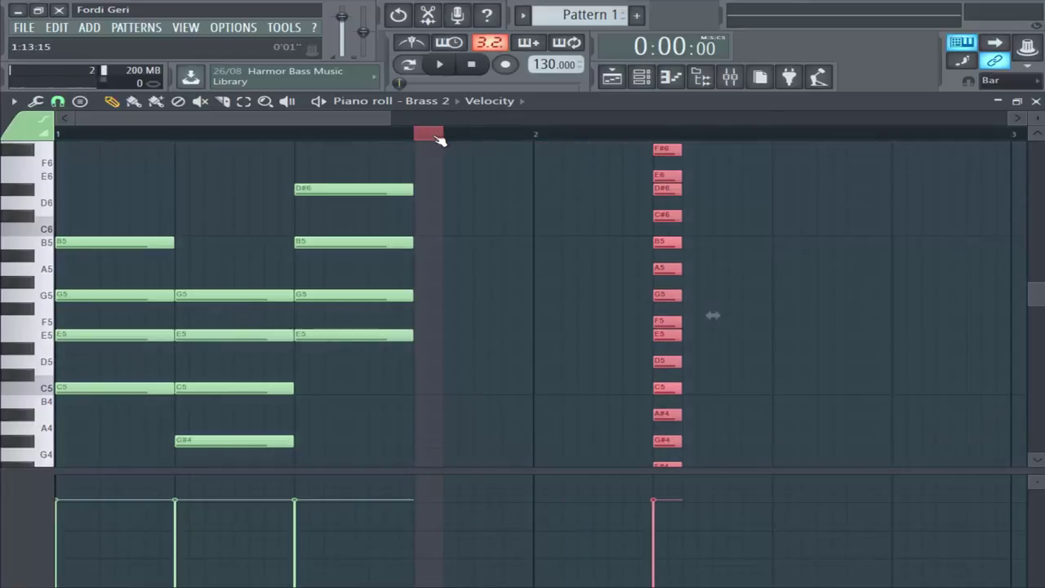
click(432, 137)
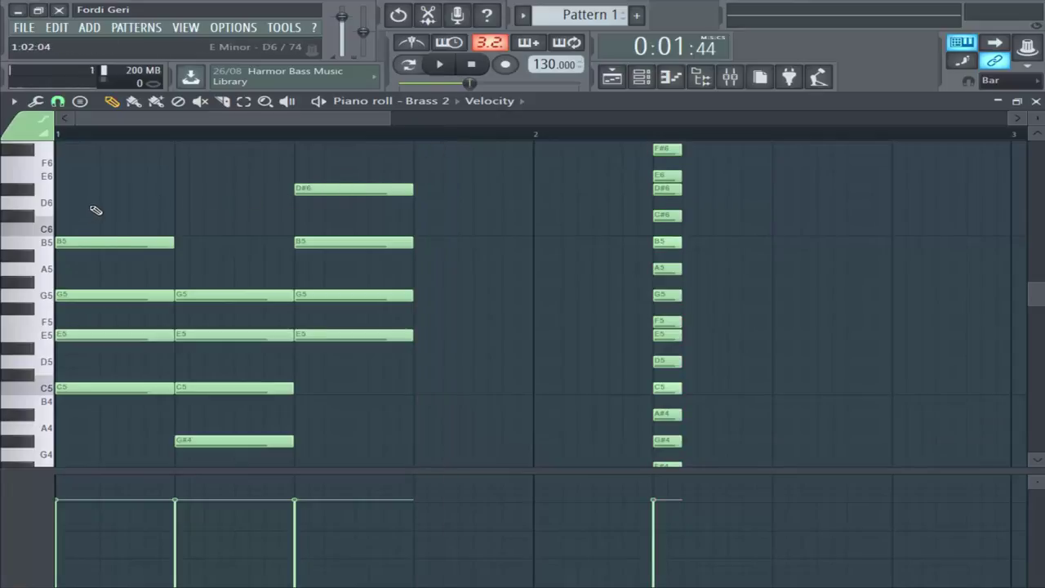
Step: Copy the G#4, C5, E5 and G5 chord from beat 2 to beat 4 and play back the progression
drag(93, 200, 131, 463)
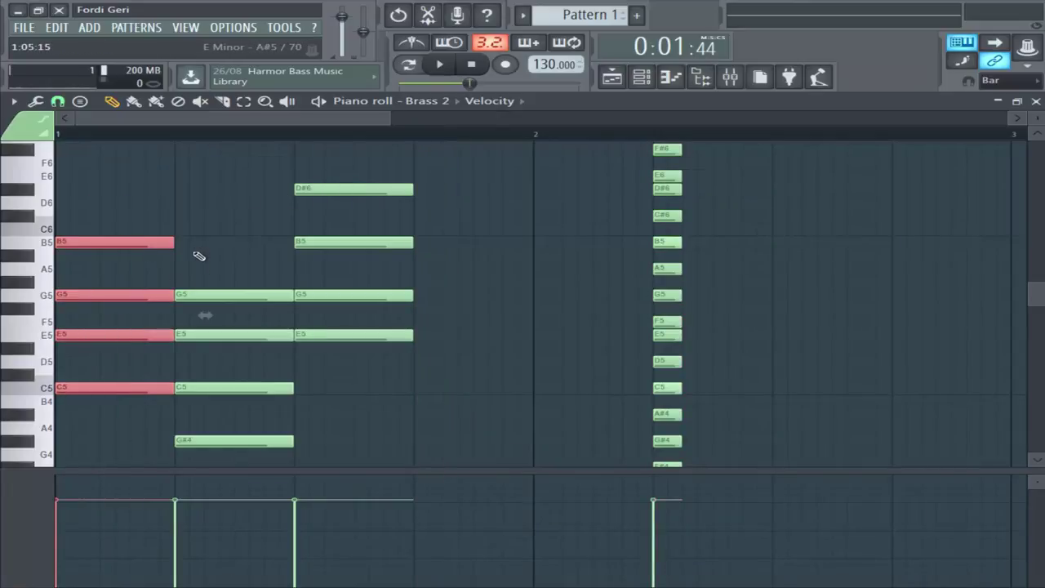
drag(204, 252, 263, 471)
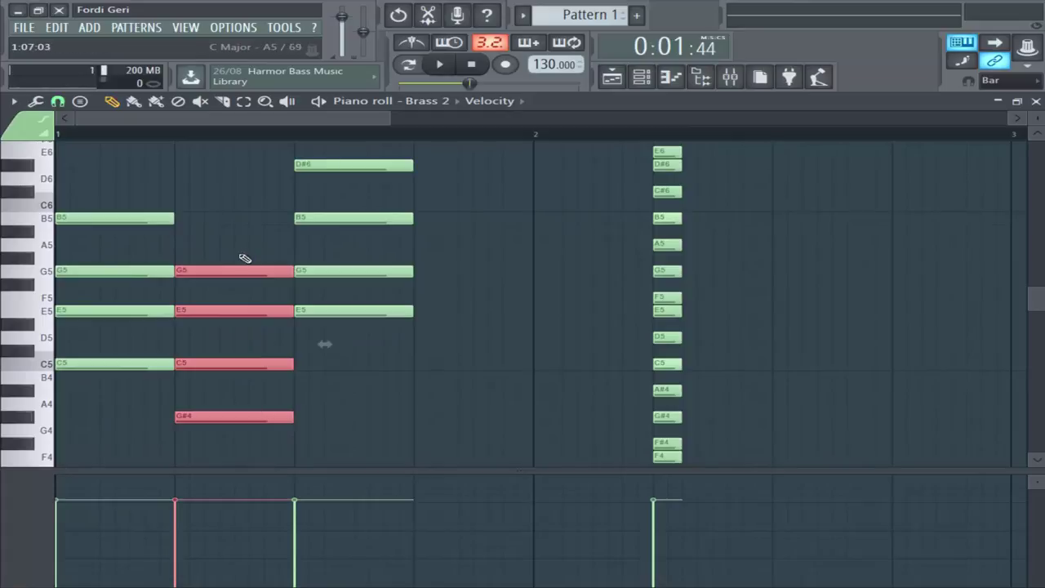
drag(215, 269, 450, 269)
click(456, 247)
key(space)
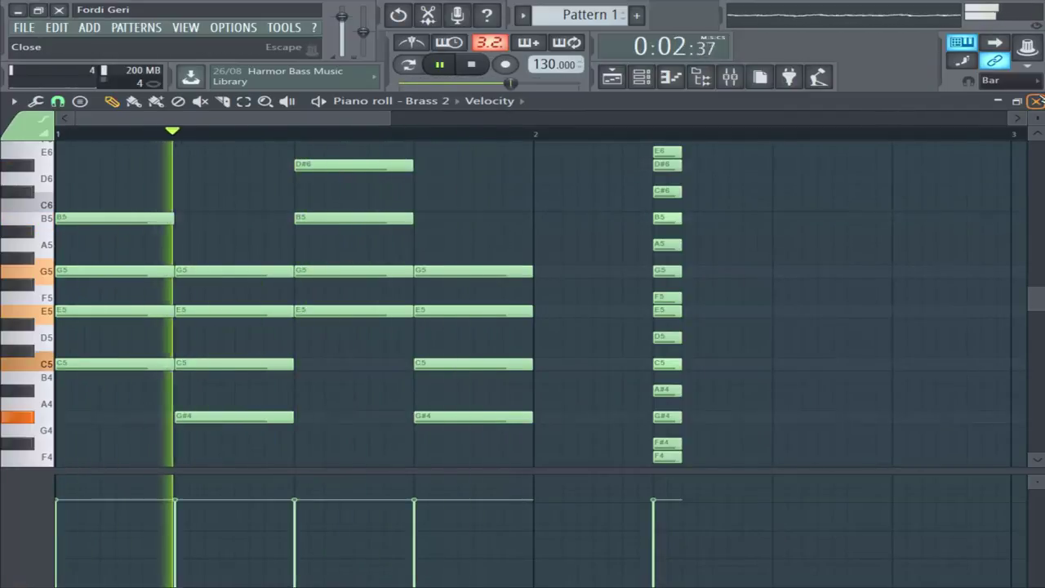
key(space)
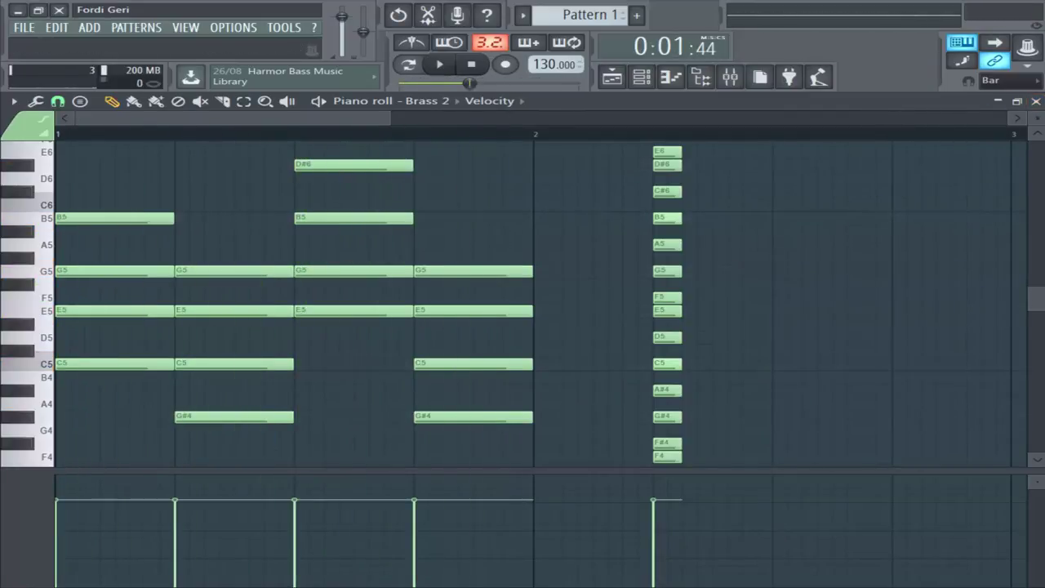
Step: Lower the tempo to 100 BPM and play back the chord progression
drag(548, 63, 548, 98)
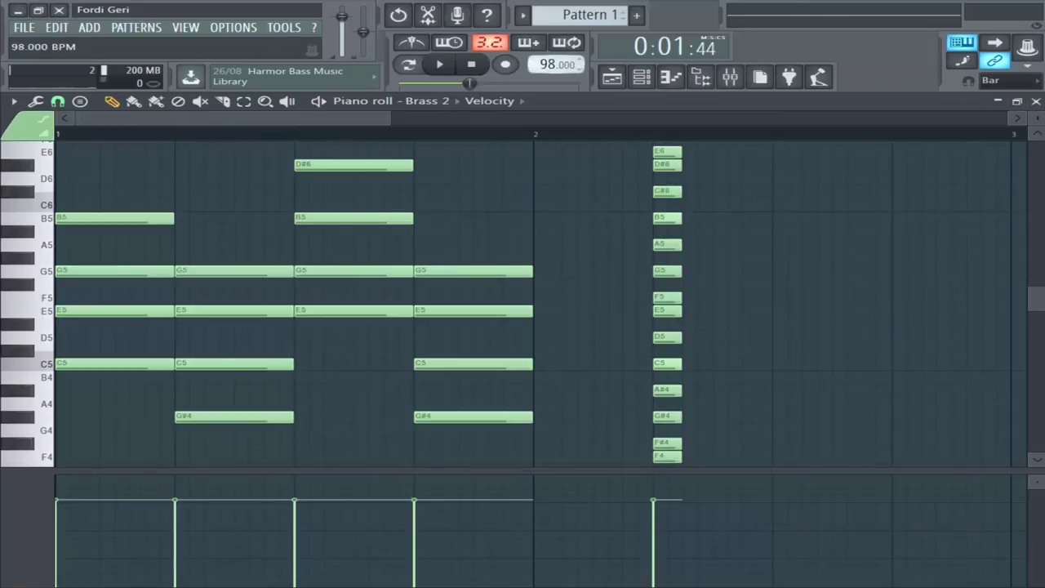
key(space)
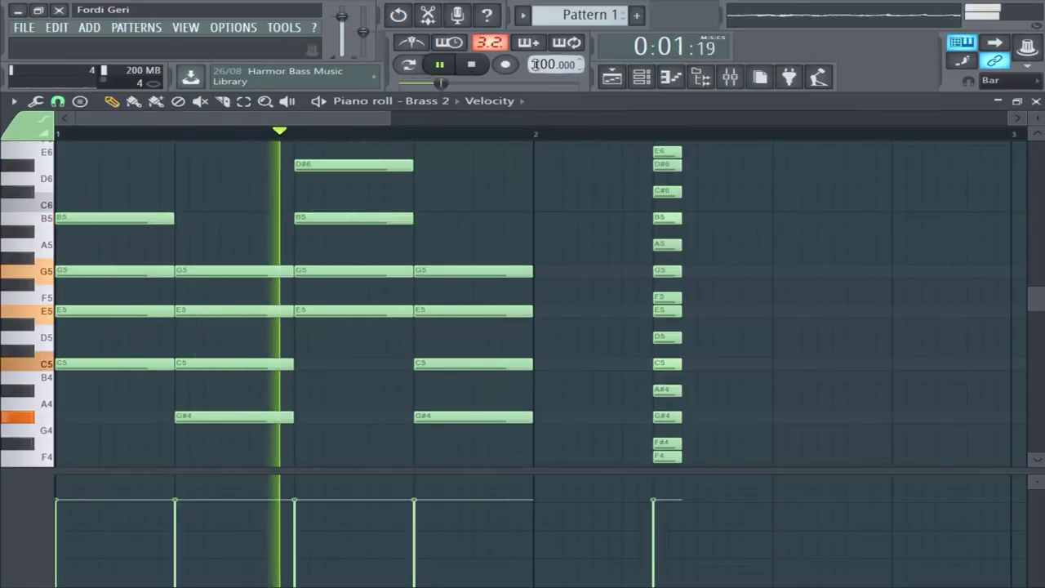
key(space)
right_click(535, 63)
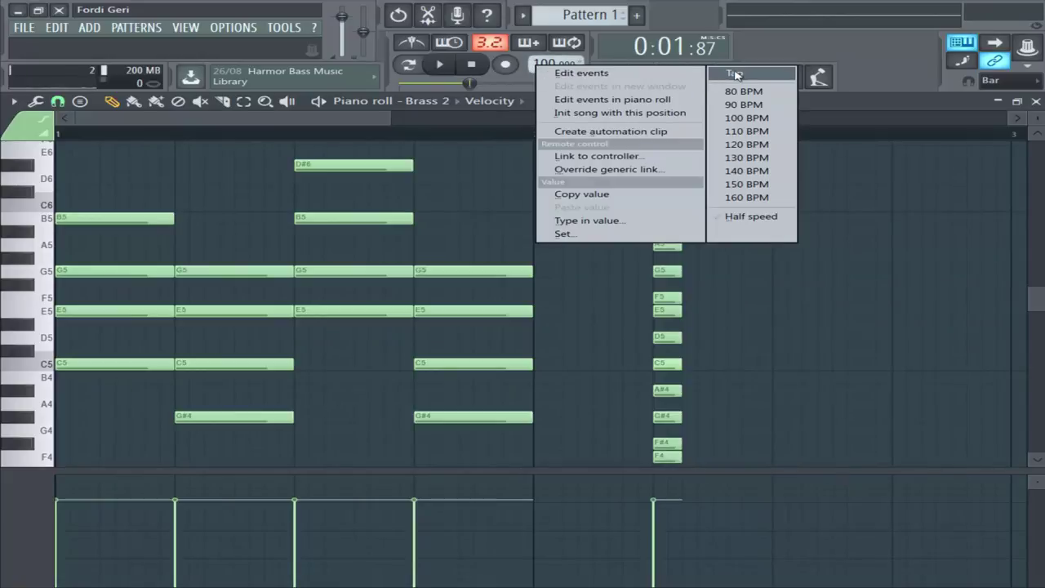
click(884, 197)
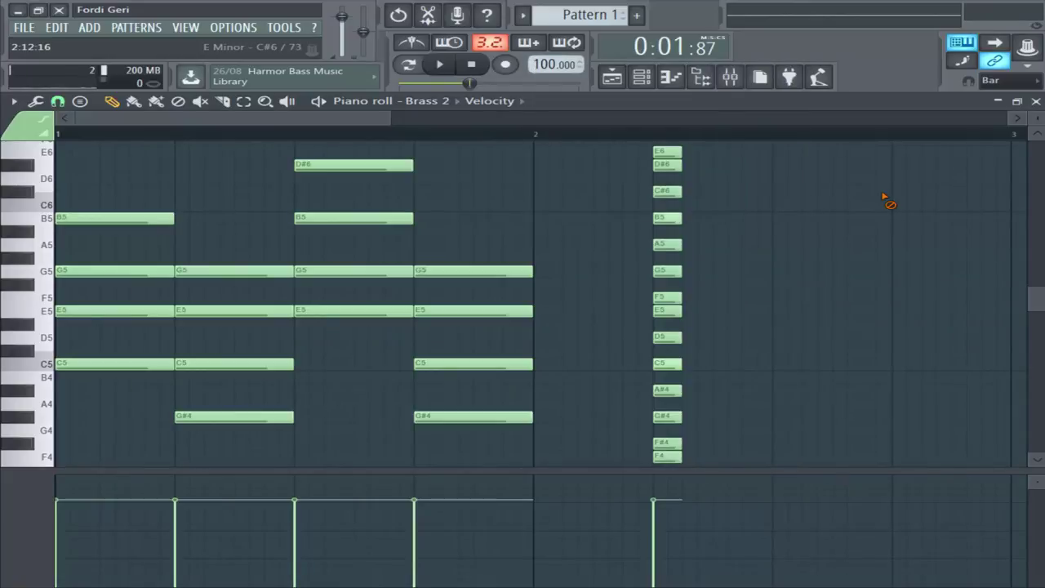
Step: Leave the piano roll, delete both Pattern 1 clips from Track 1 and close the playlist
click(1035, 101)
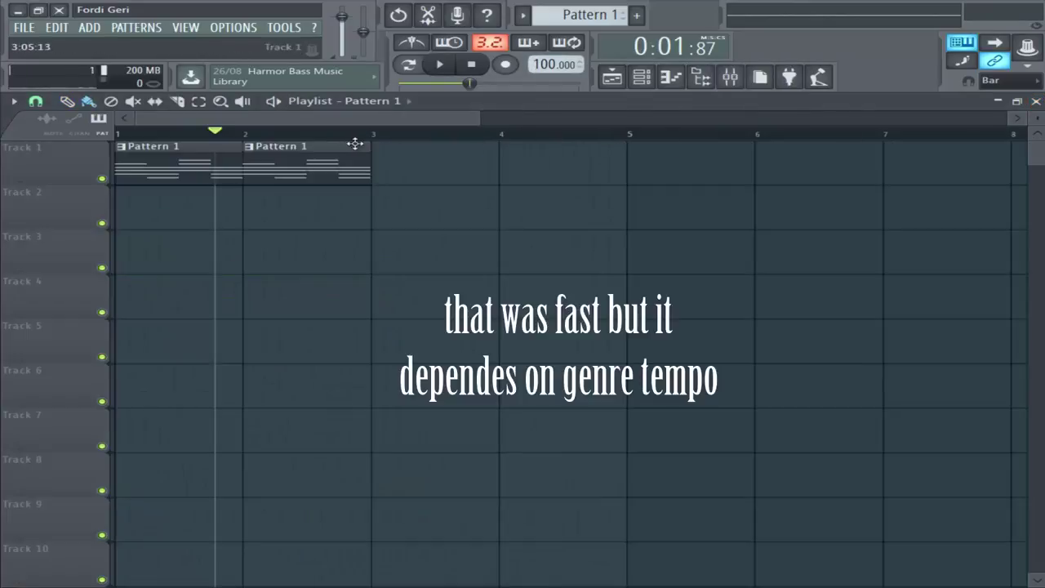
right_click(212, 173)
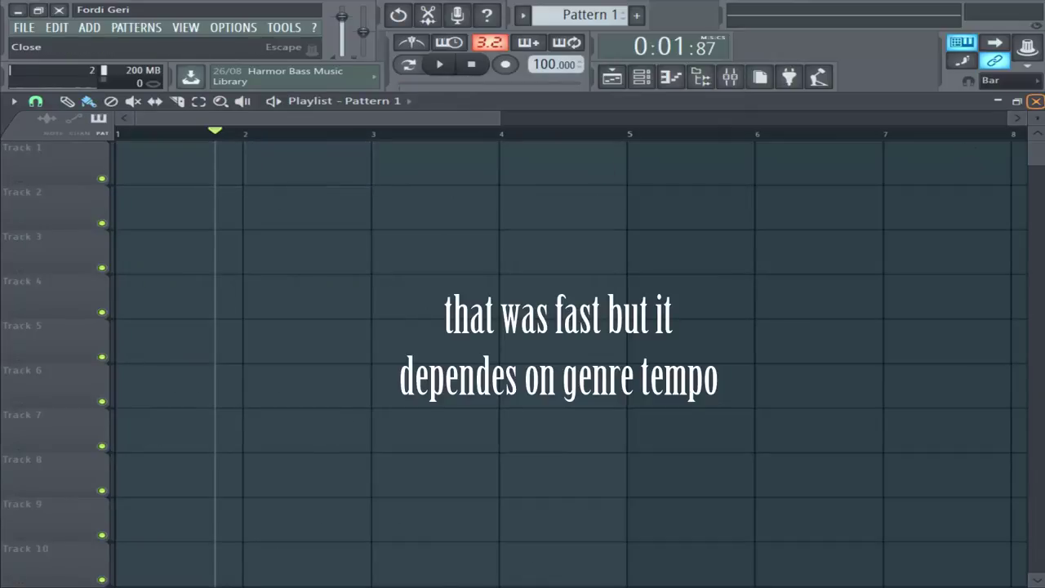
click(1035, 101)
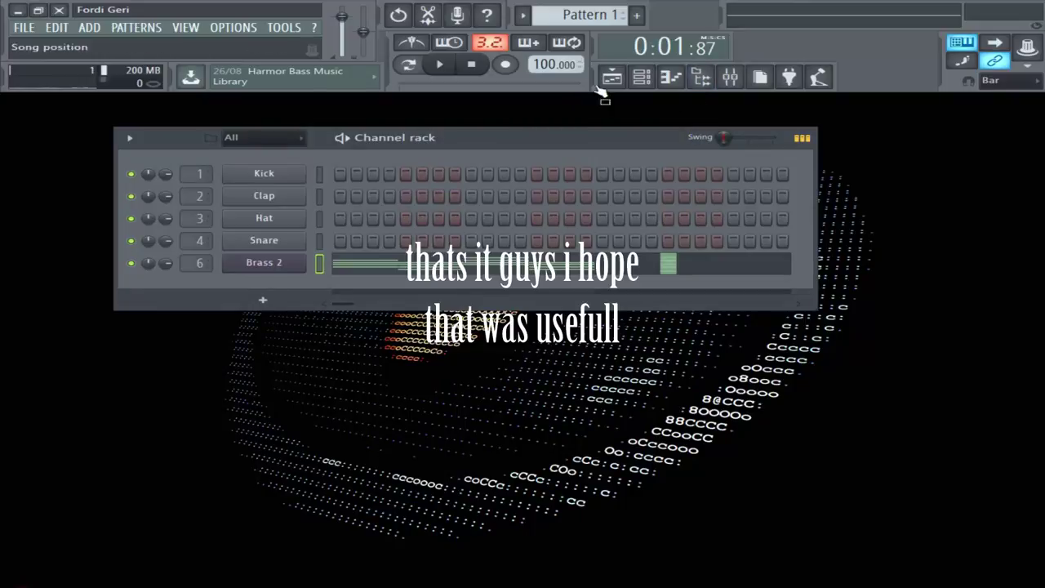
Step: Show the browser and collapse its contents to the top-level folders
click(701, 77)
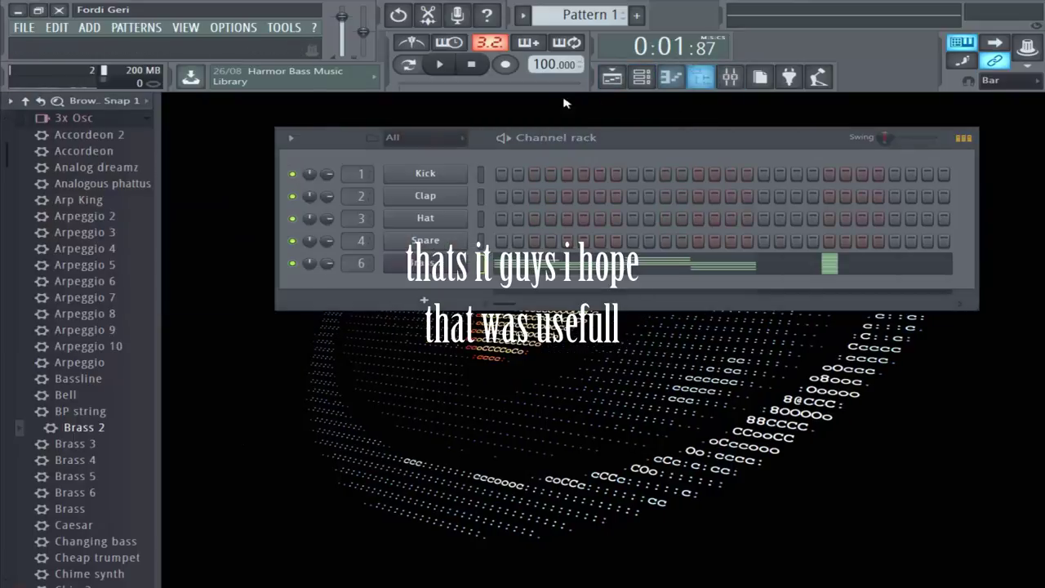
click(25, 101)
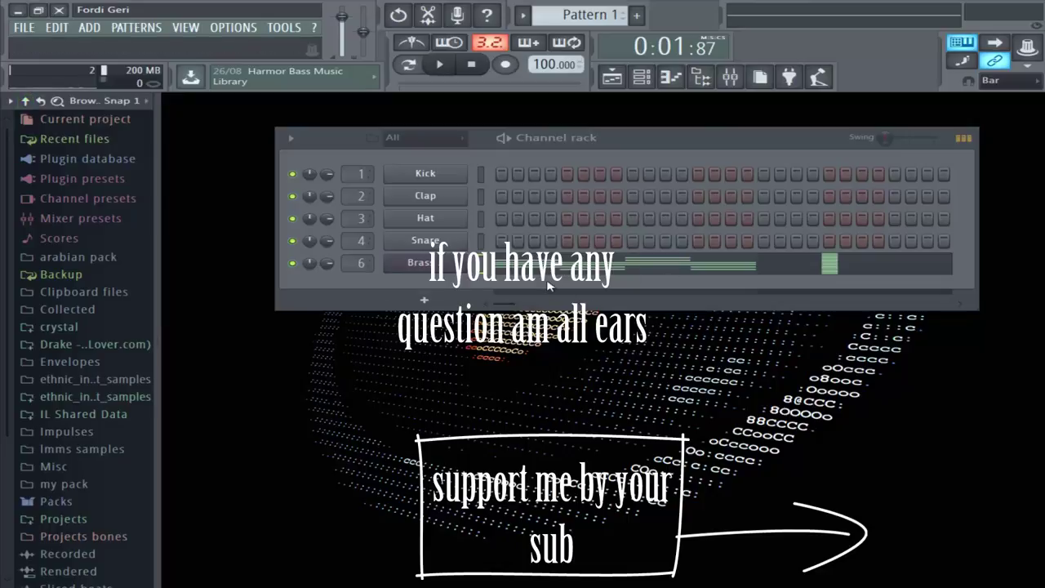